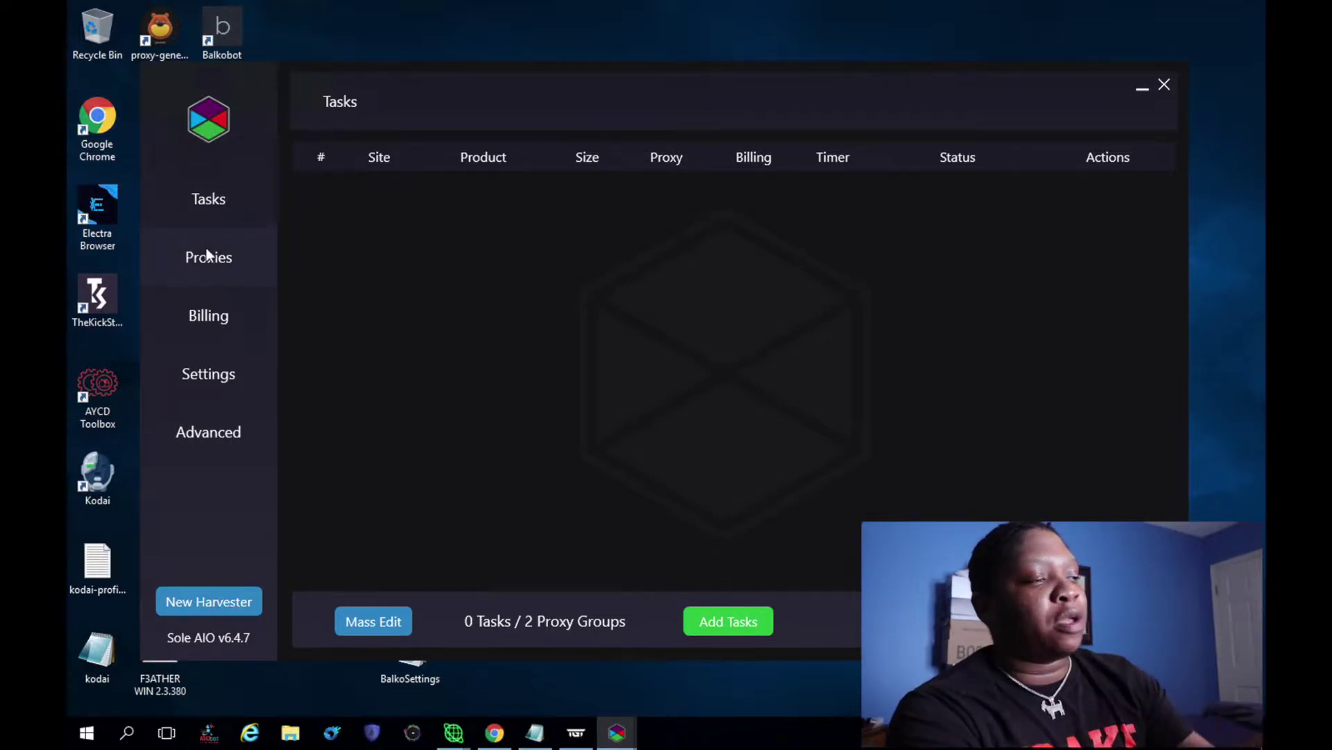
# Step: Look through the Proxies, Billing, Settings and Advanced pages, ending back on the task list
pyautogui.click(206, 250)
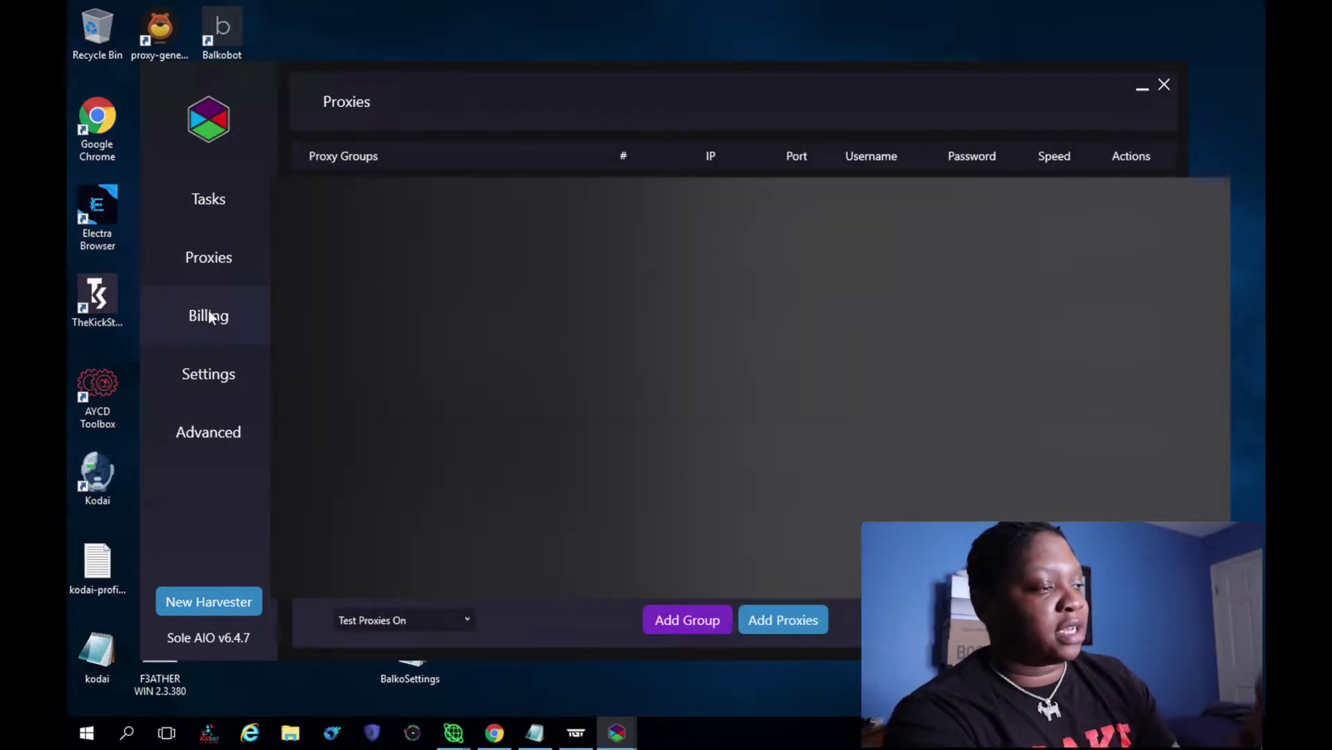
pyautogui.click(207, 313)
pyautogui.click(219, 377)
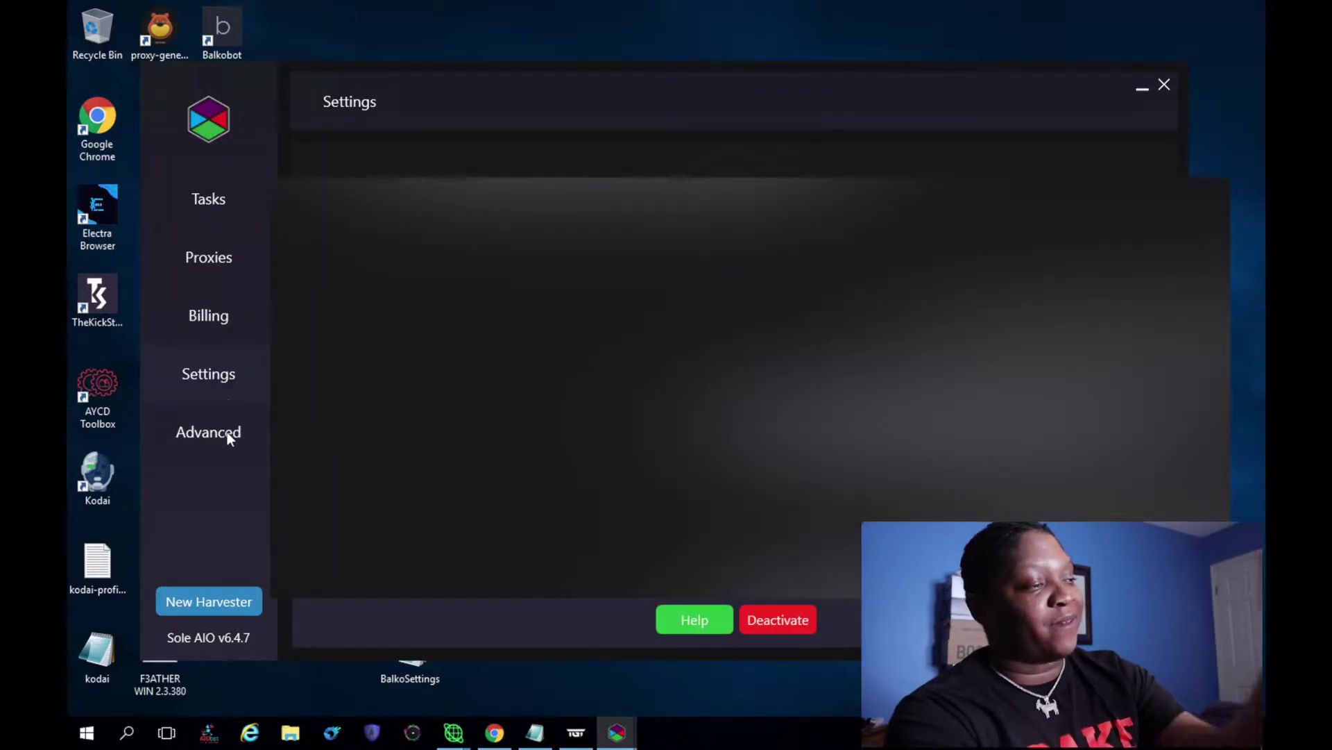
pyautogui.click(226, 434)
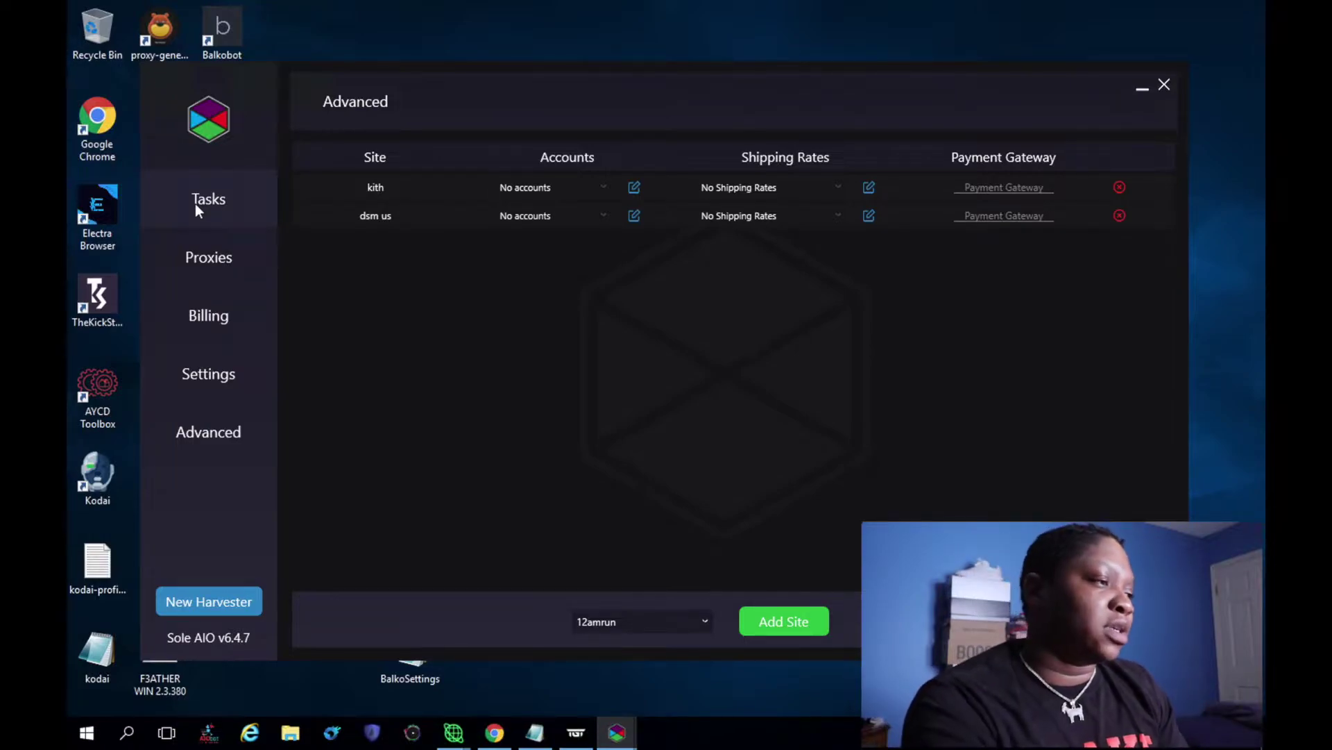
pyautogui.click(195, 206)
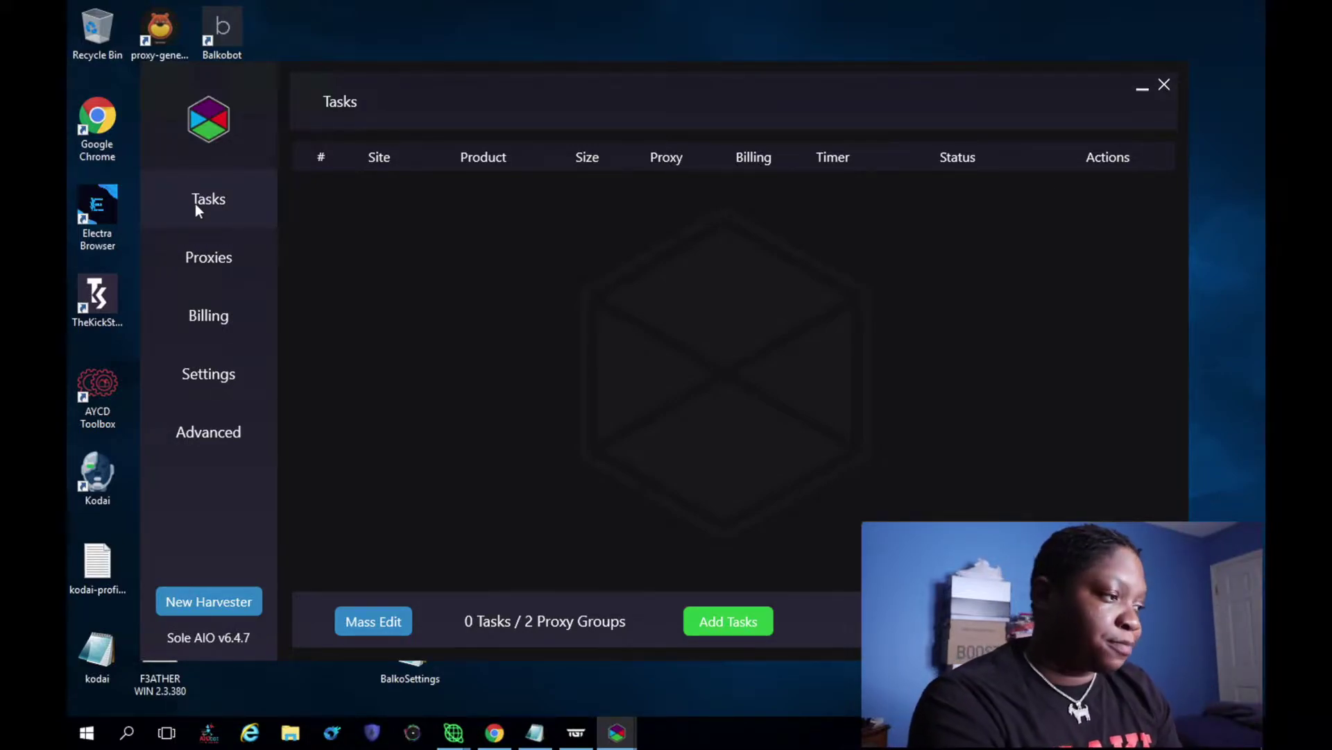
# Step: Open a new captcha harvester and minimize its window
pyautogui.click(194, 601)
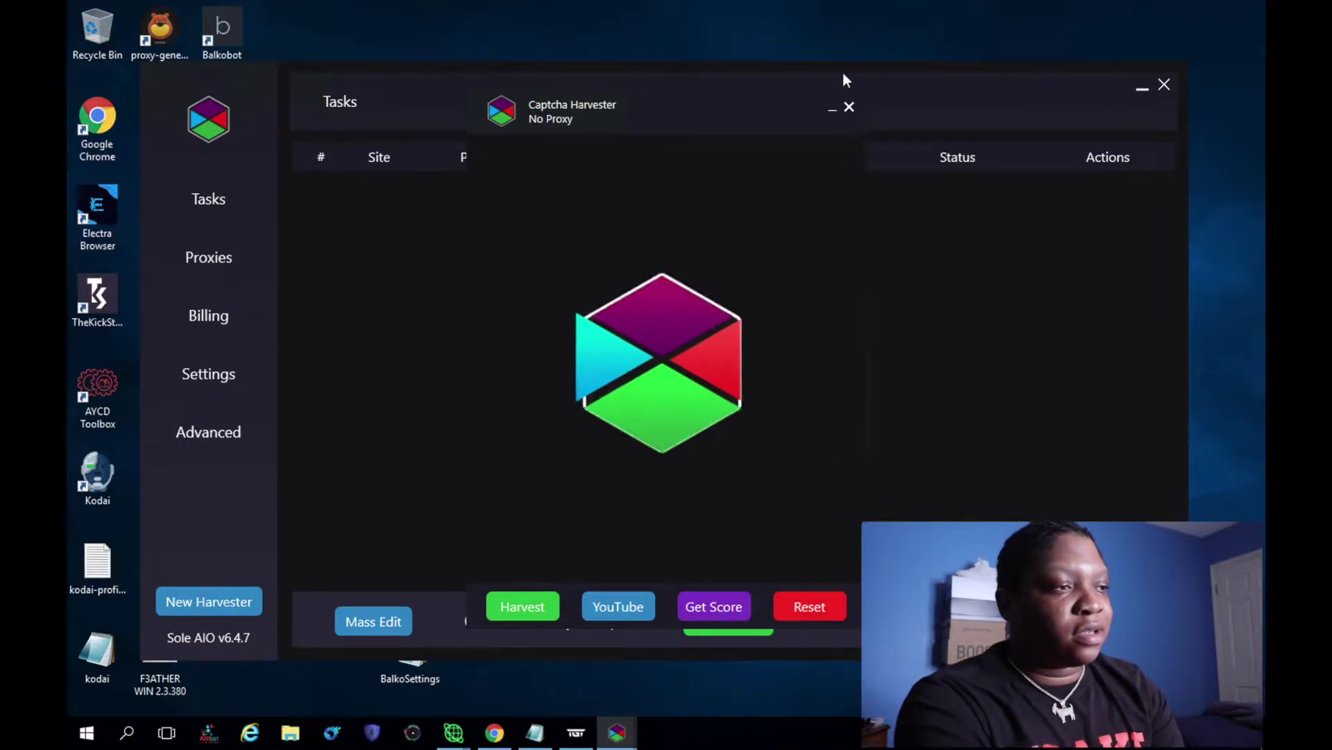
pyautogui.click(831, 111)
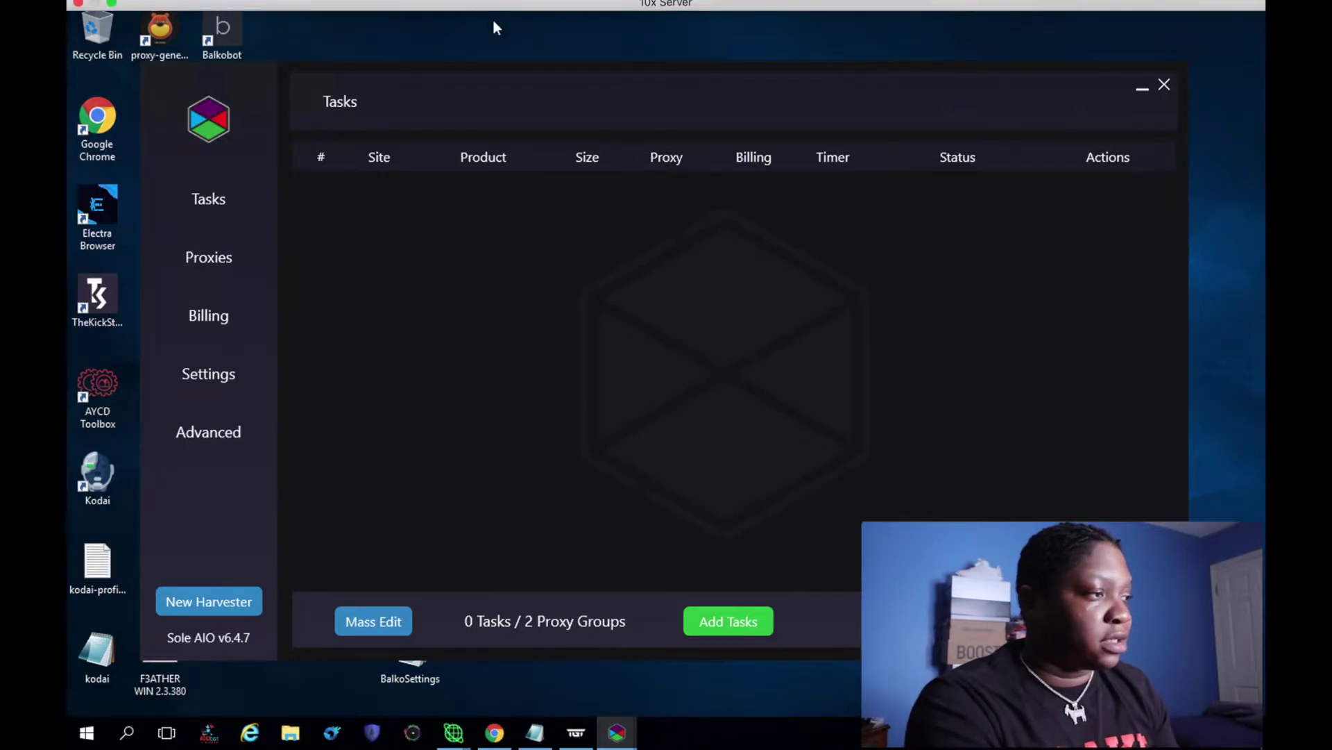
# Step: Start a new task for the Supreme site and set its category to Bags
pyautogui.click(751, 617)
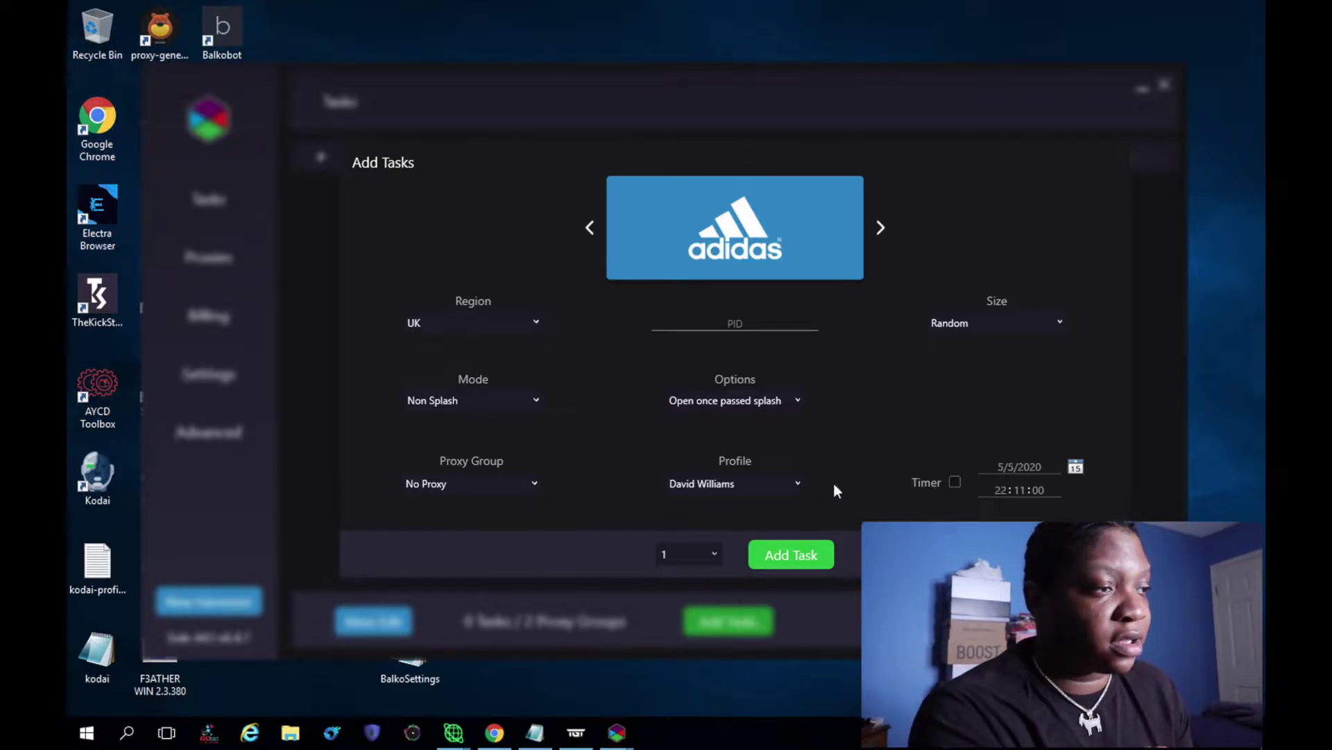
pyautogui.click(878, 230)
pyautogui.click(878, 230)
pyautogui.click(879, 229)
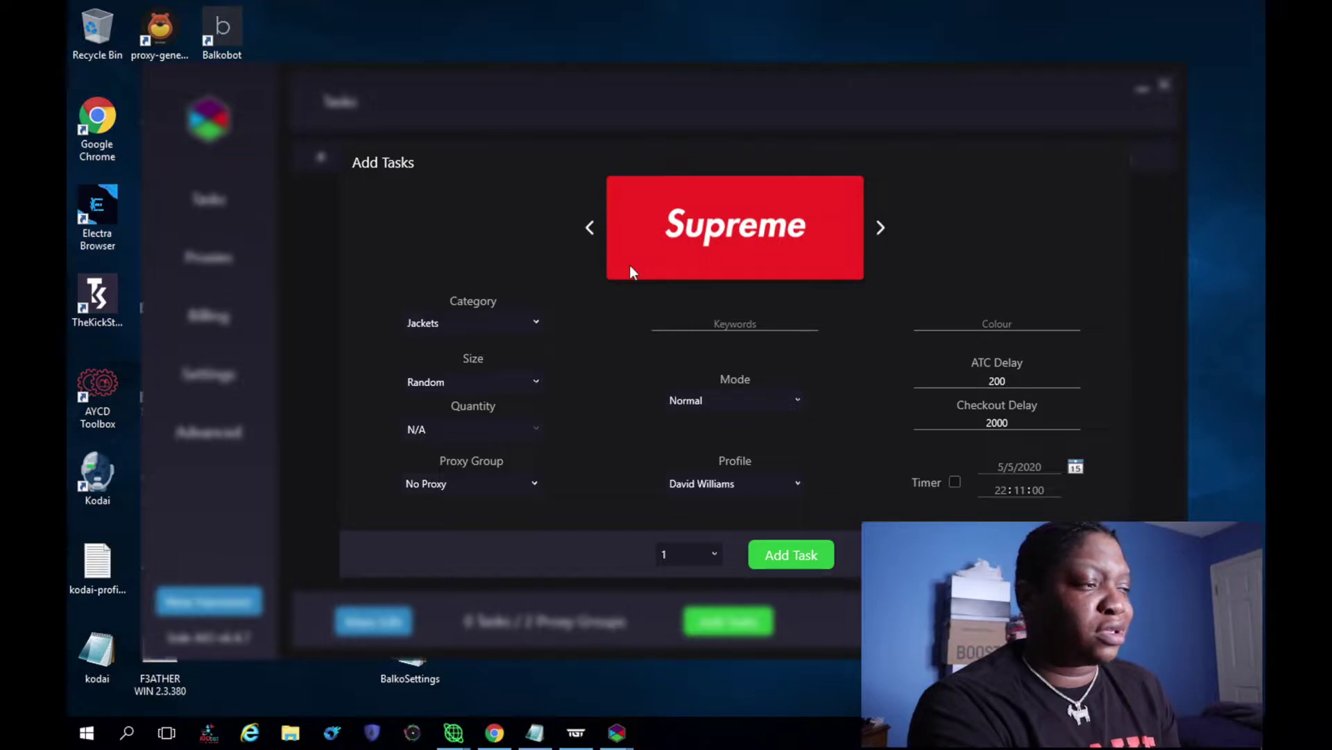
pyautogui.click(501, 328)
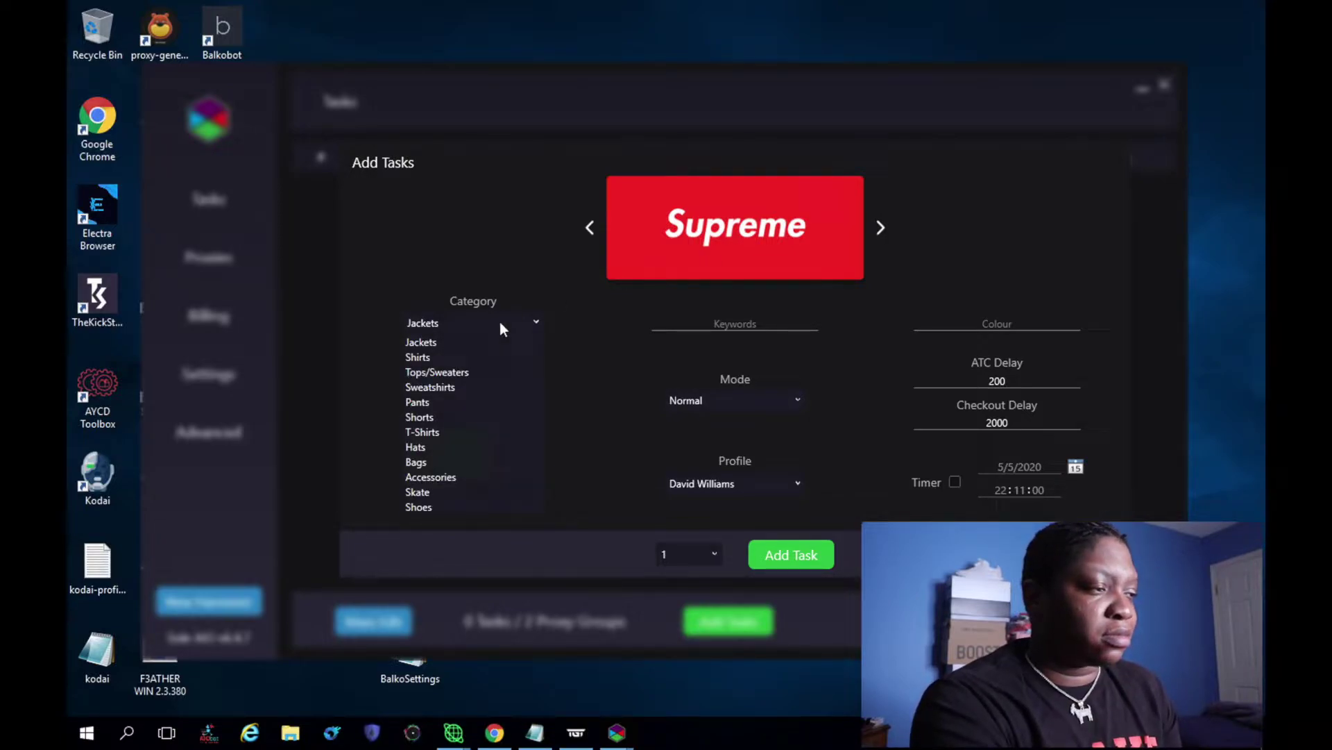
pyautogui.click(449, 460)
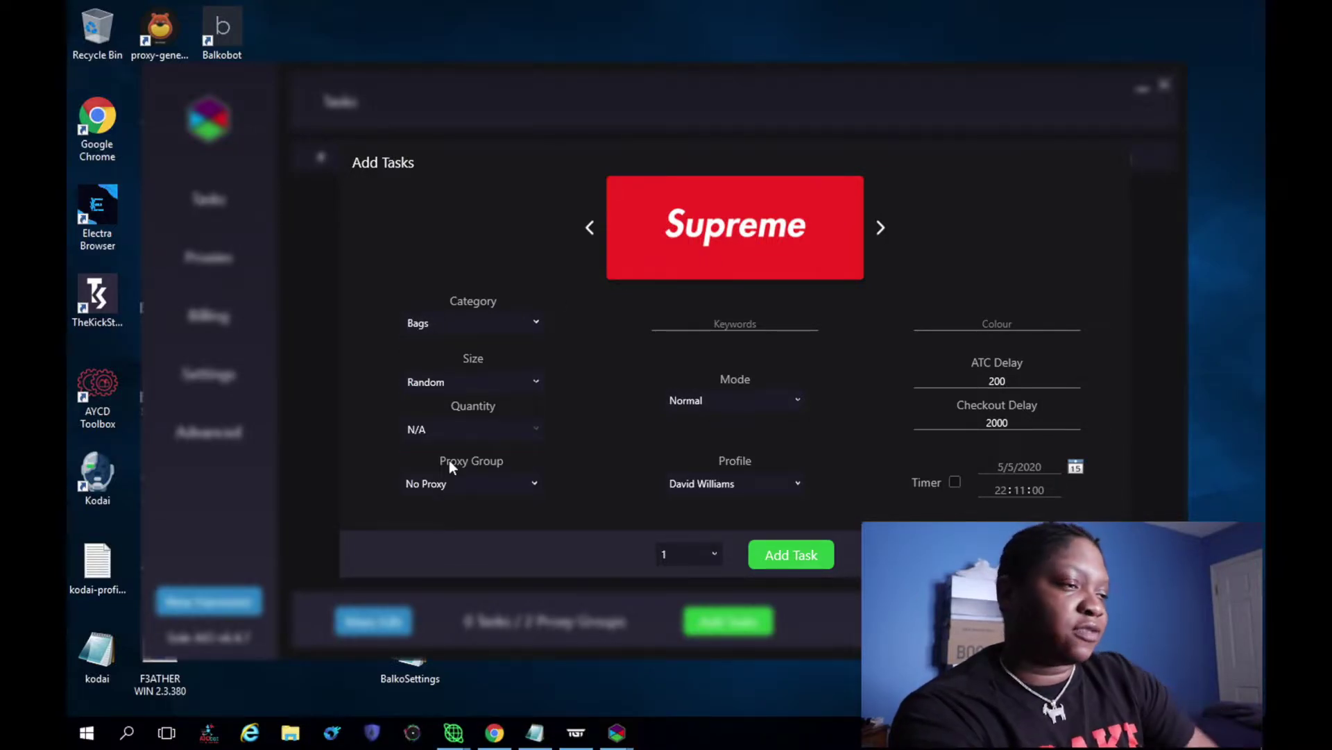
# Step: Enter the keywords "Big, Duffle" and the colour "Gold" for the Supreme task
pyautogui.click(729, 324)
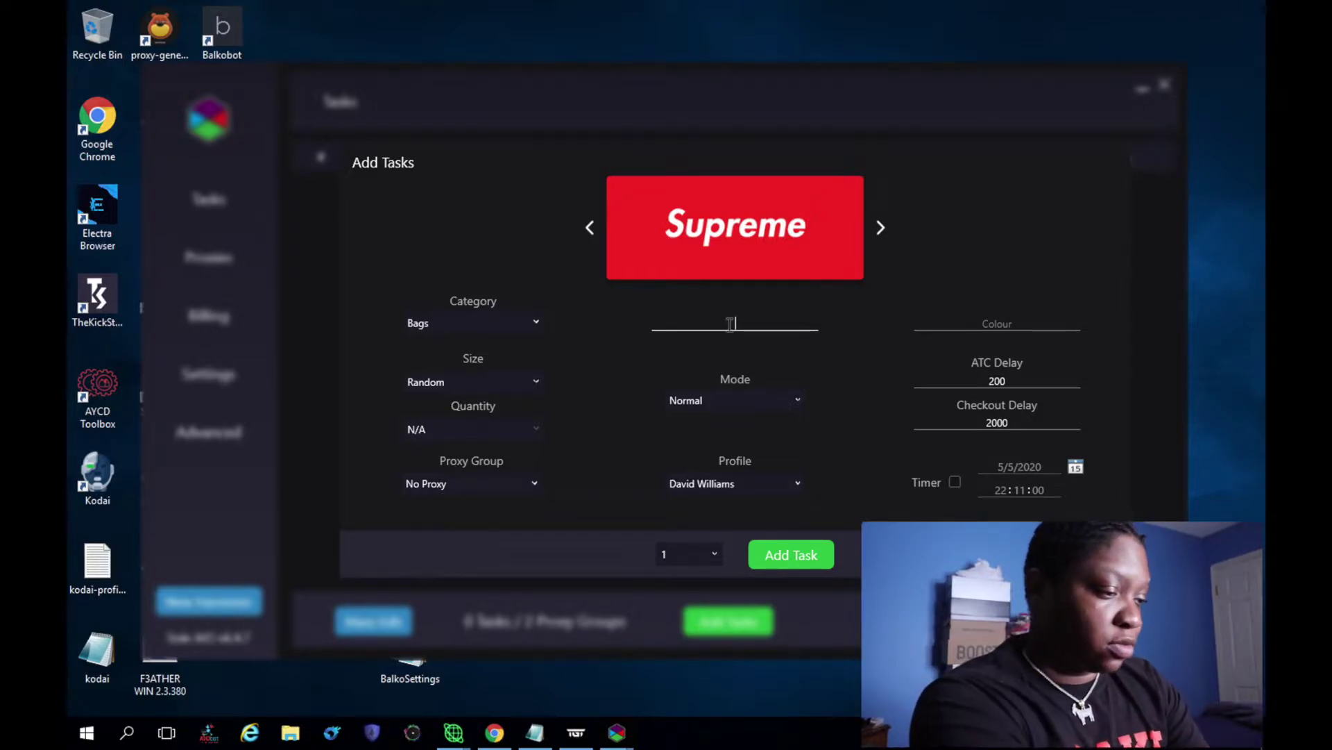
pyautogui.write('Big')
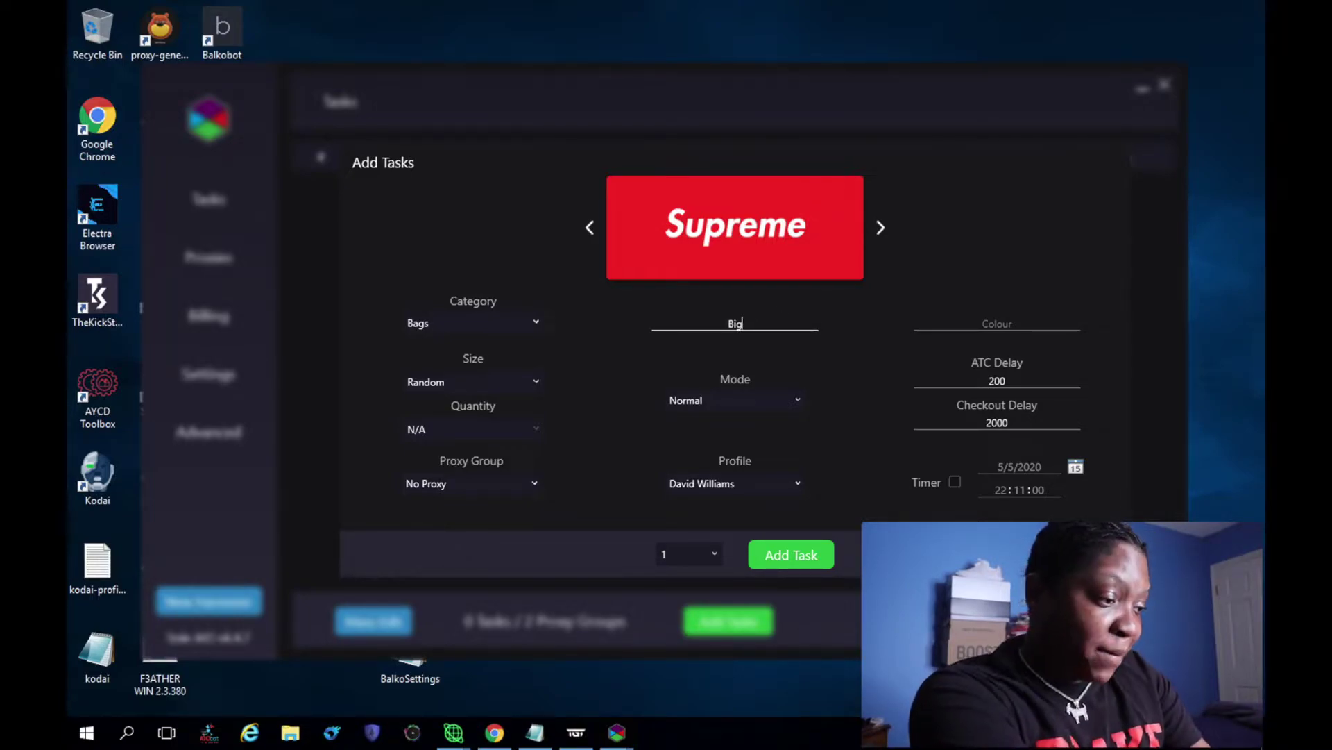
pyautogui.write(', Du')
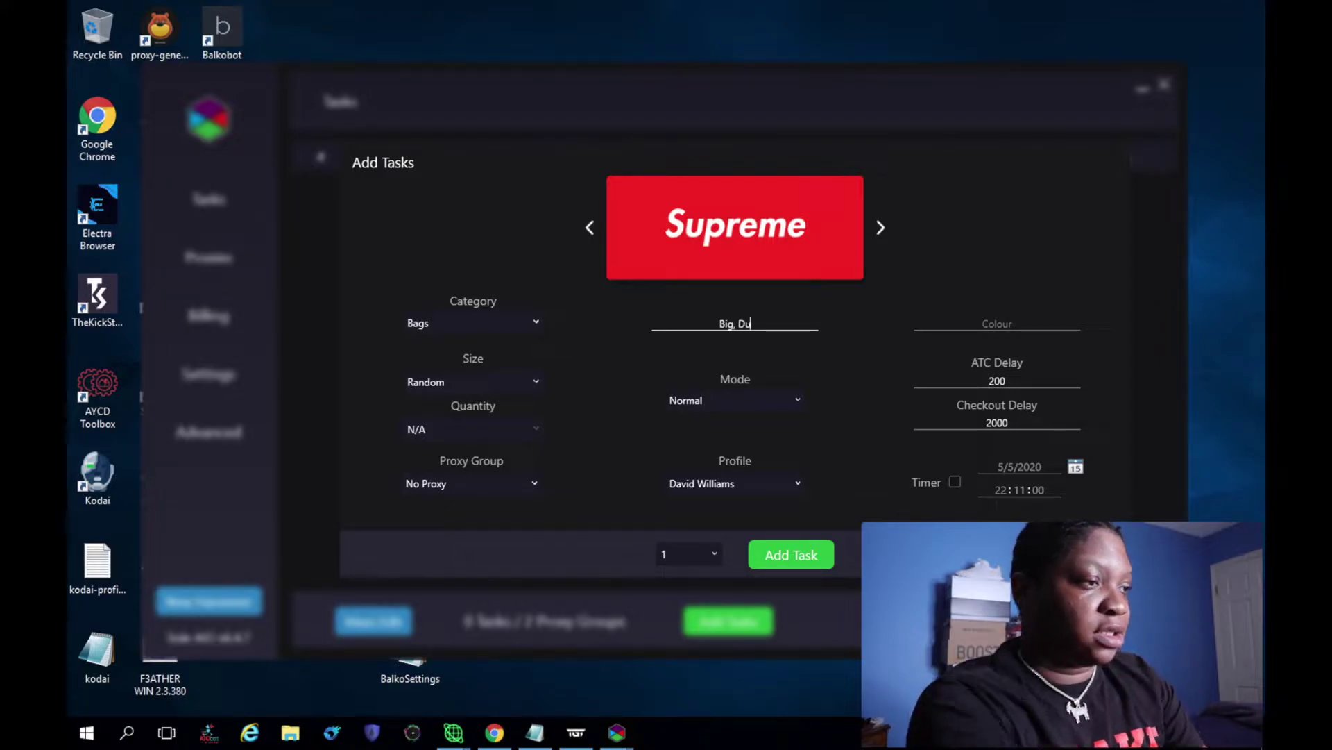
pyautogui.write('ffle')
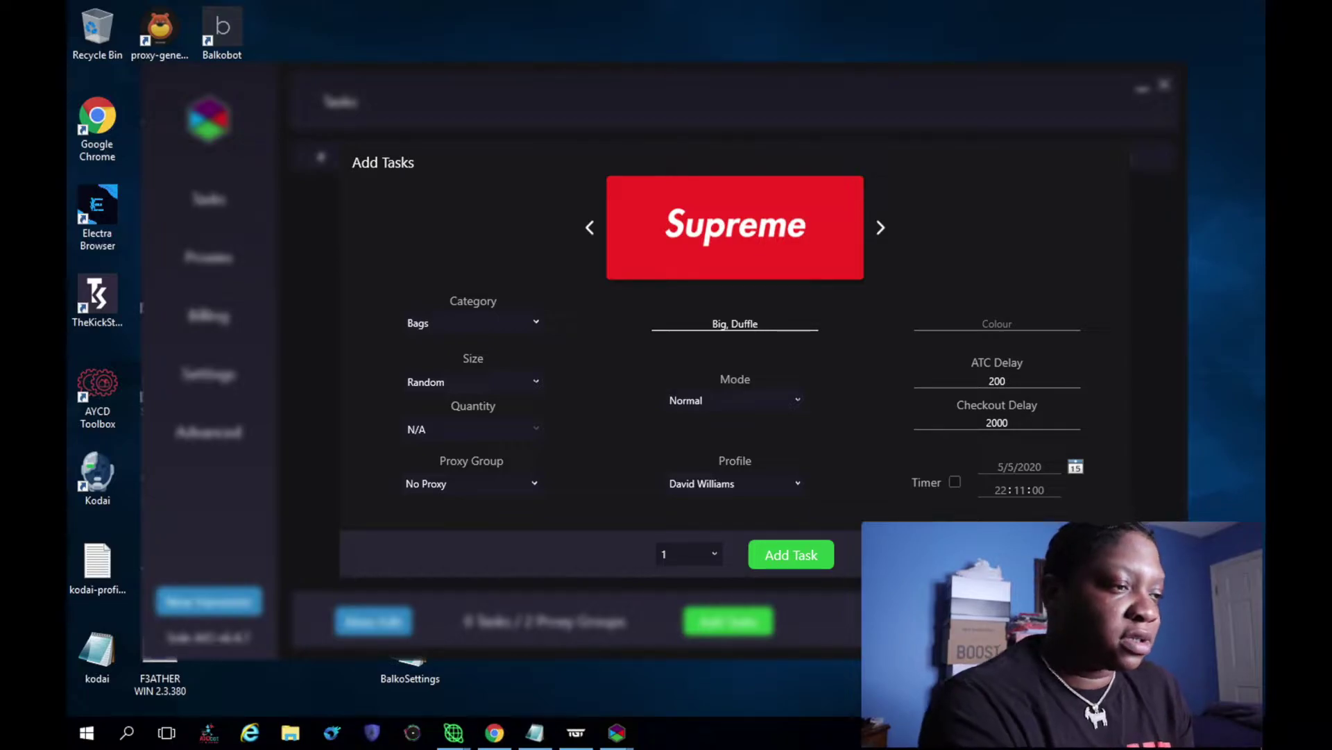
pyautogui.click(998, 325)
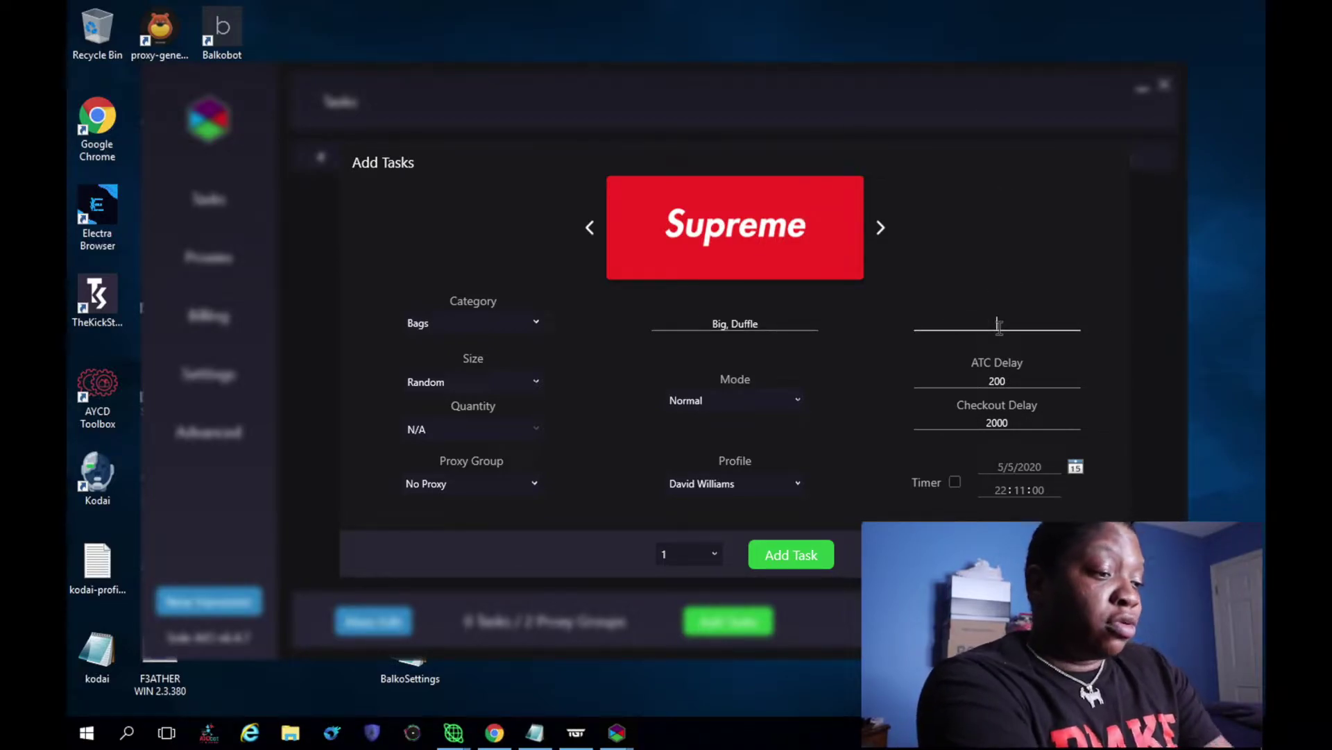
pyautogui.write('Gold')
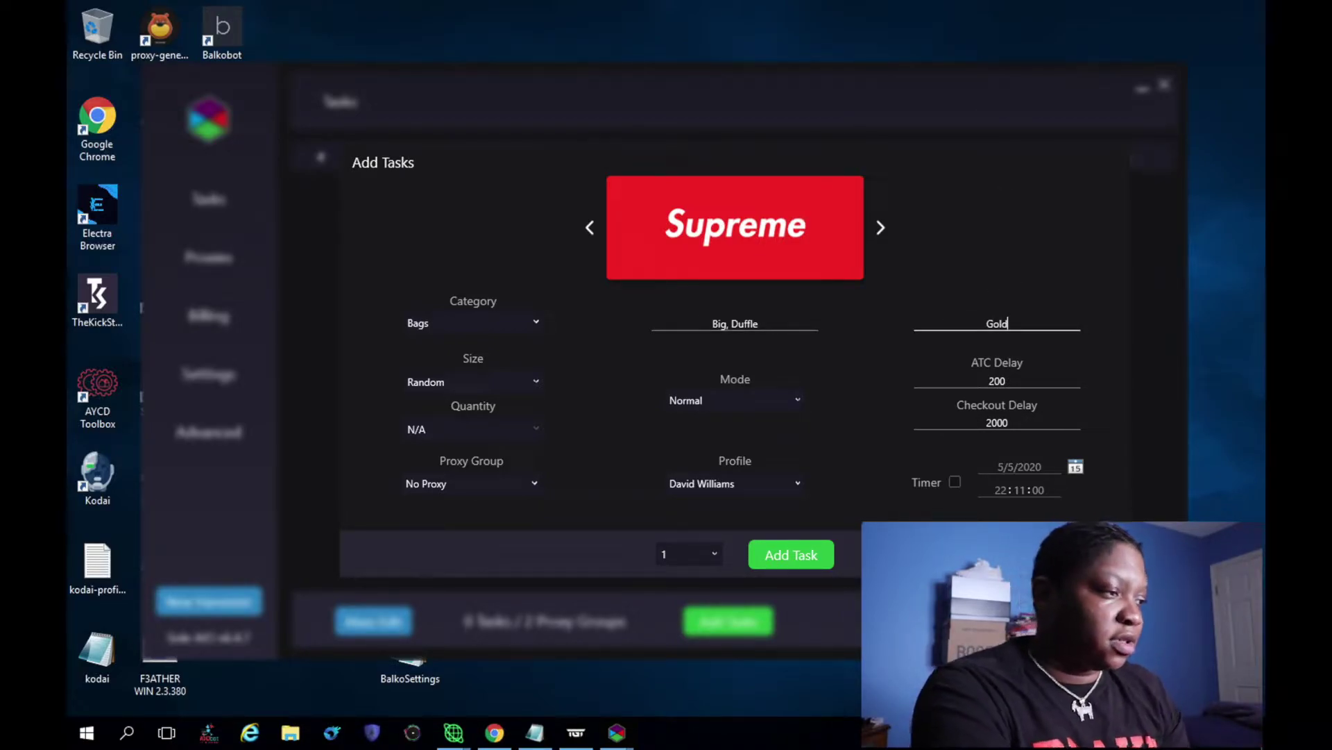
# Step: Set the task's size to One Size and check the available modes, keeping Normal
pyautogui.click(476, 380)
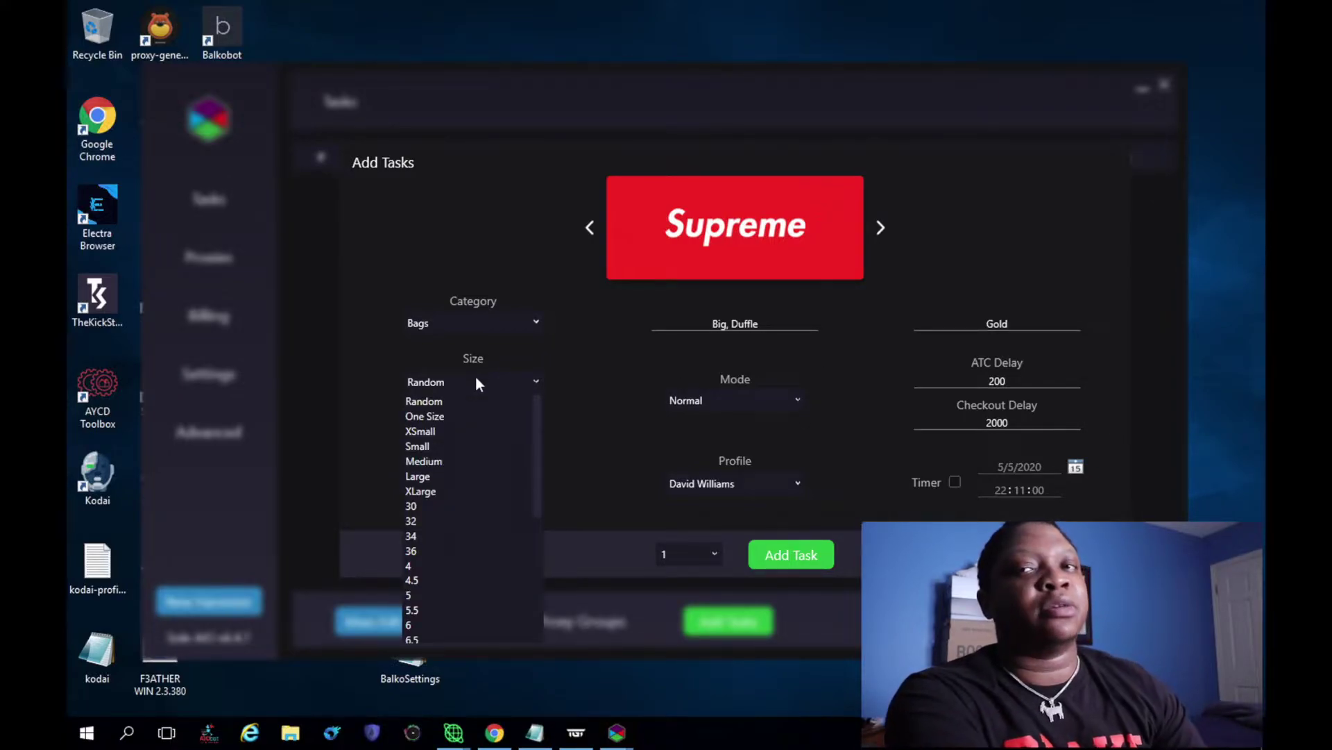
pyautogui.click(461, 416)
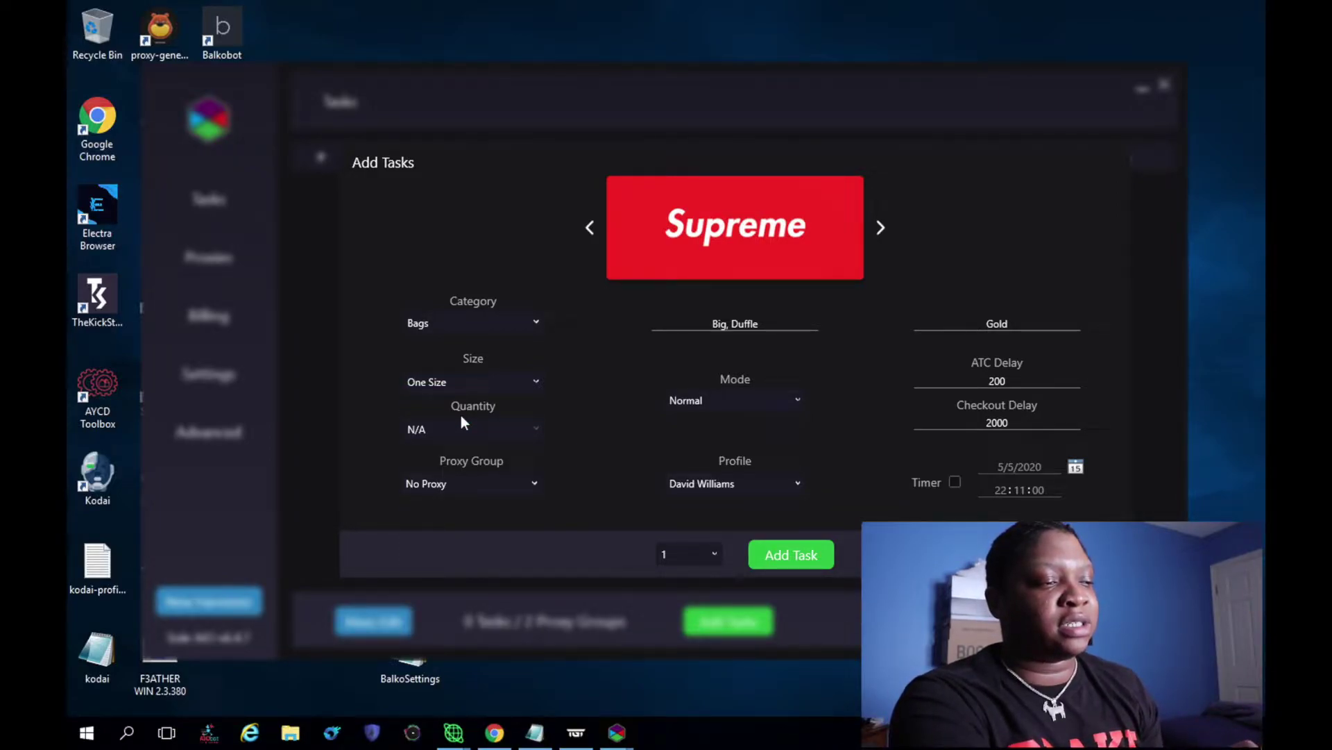
pyautogui.click(717, 399)
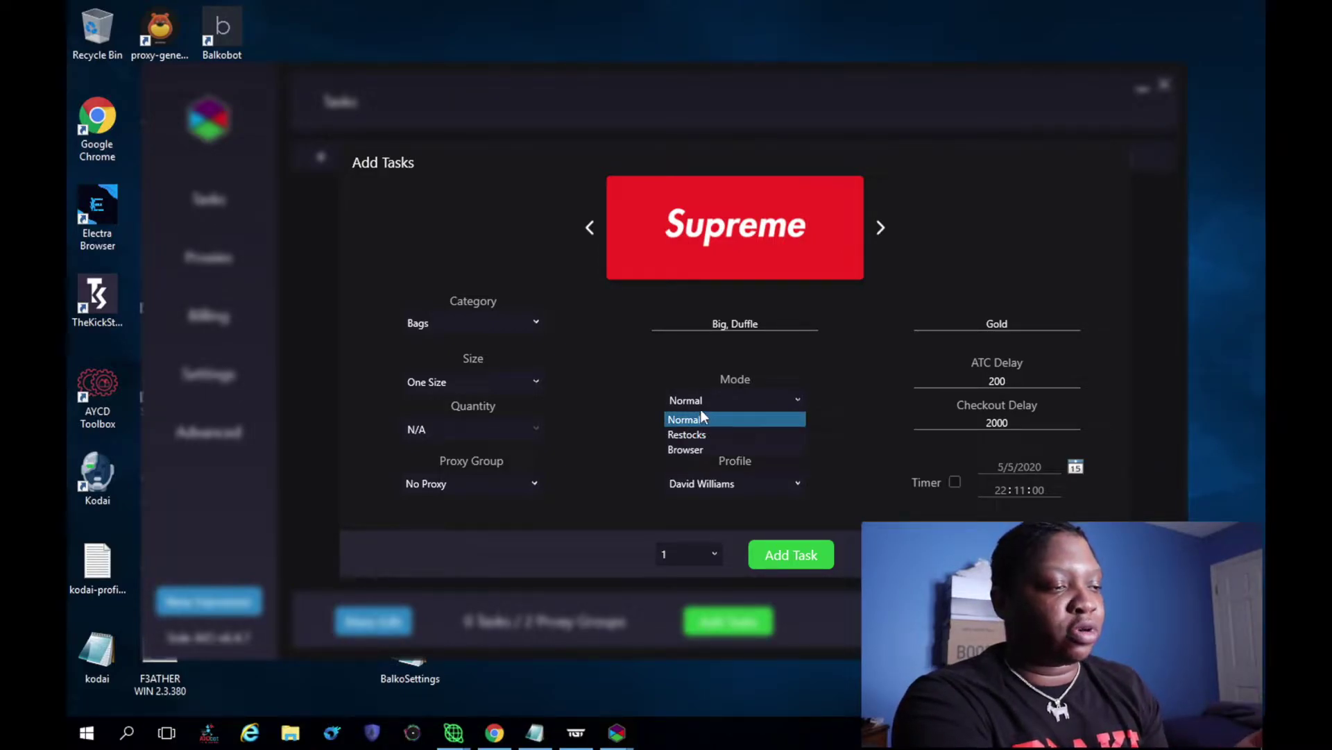
pyautogui.click(639, 374)
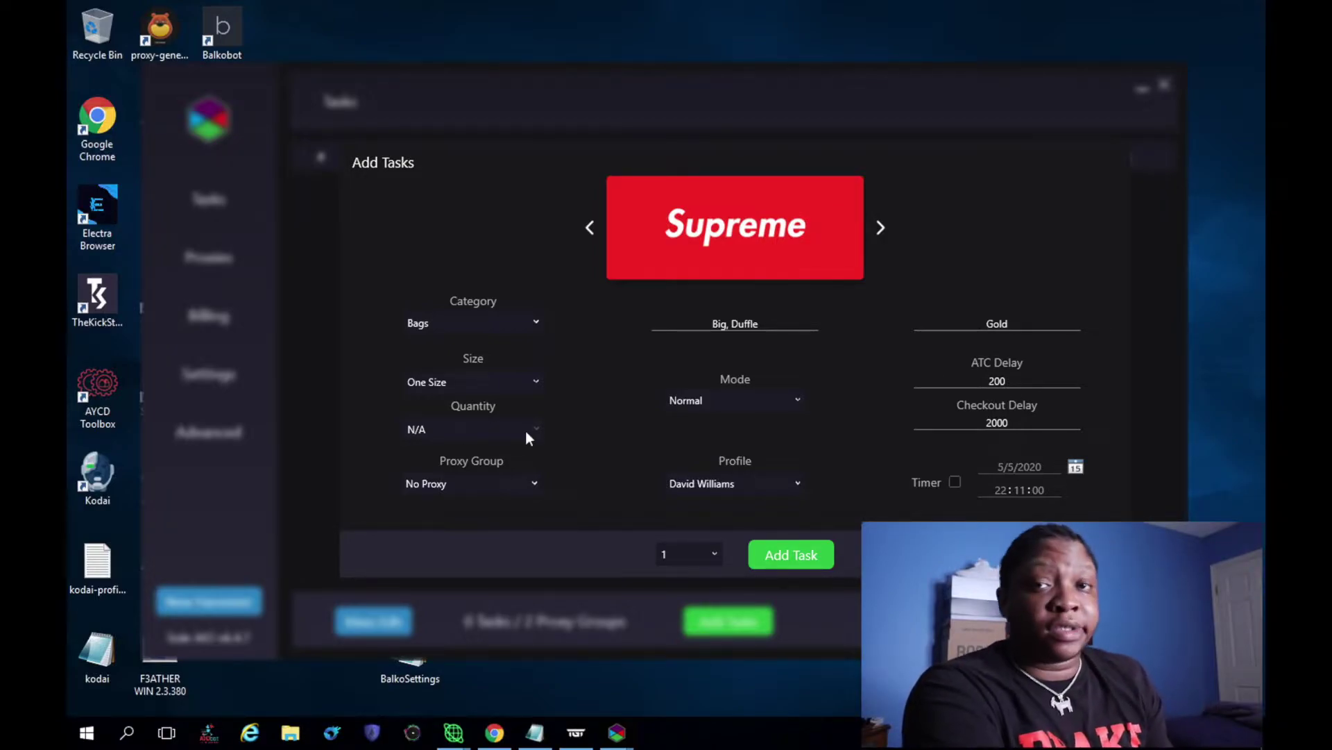
# Step: Assign the Slash Supreme Procies proxy group and Test Profile, and add the single Supreme task to the list
pyautogui.click(488, 484)
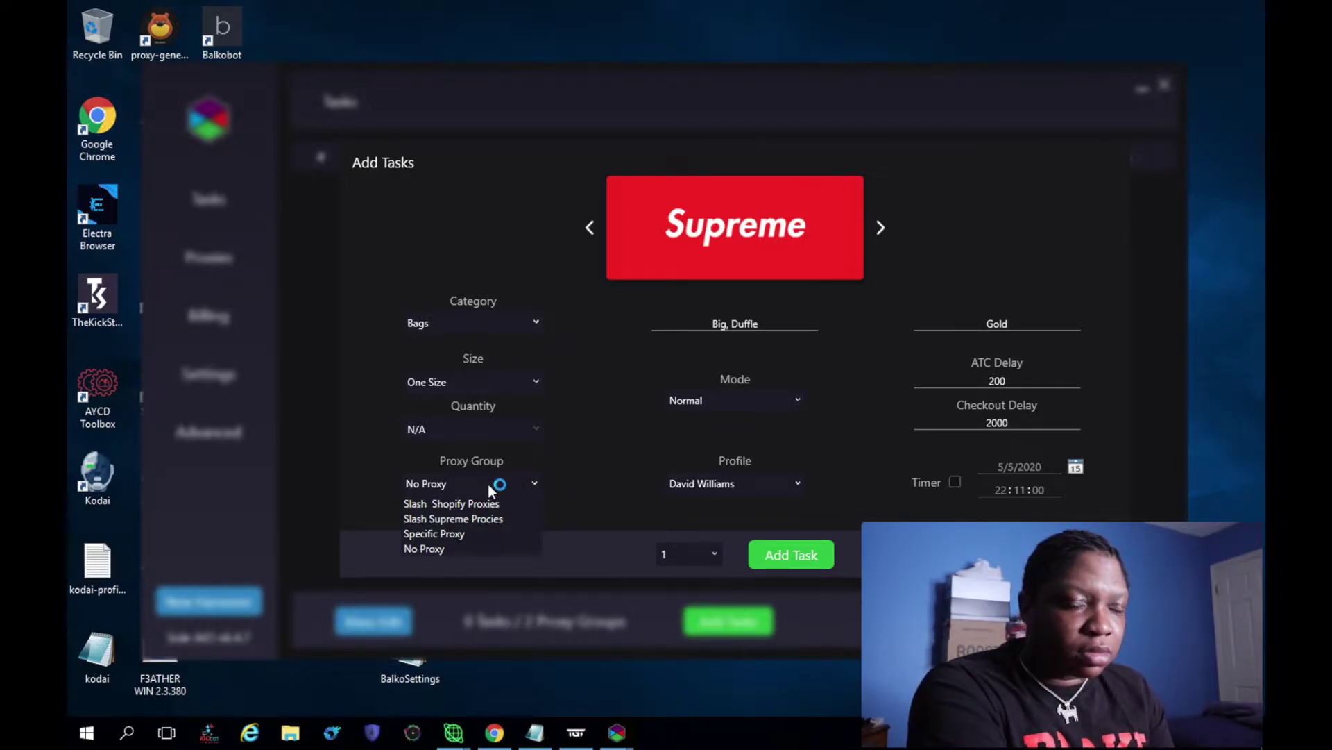
pyautogui.click(471, 522)
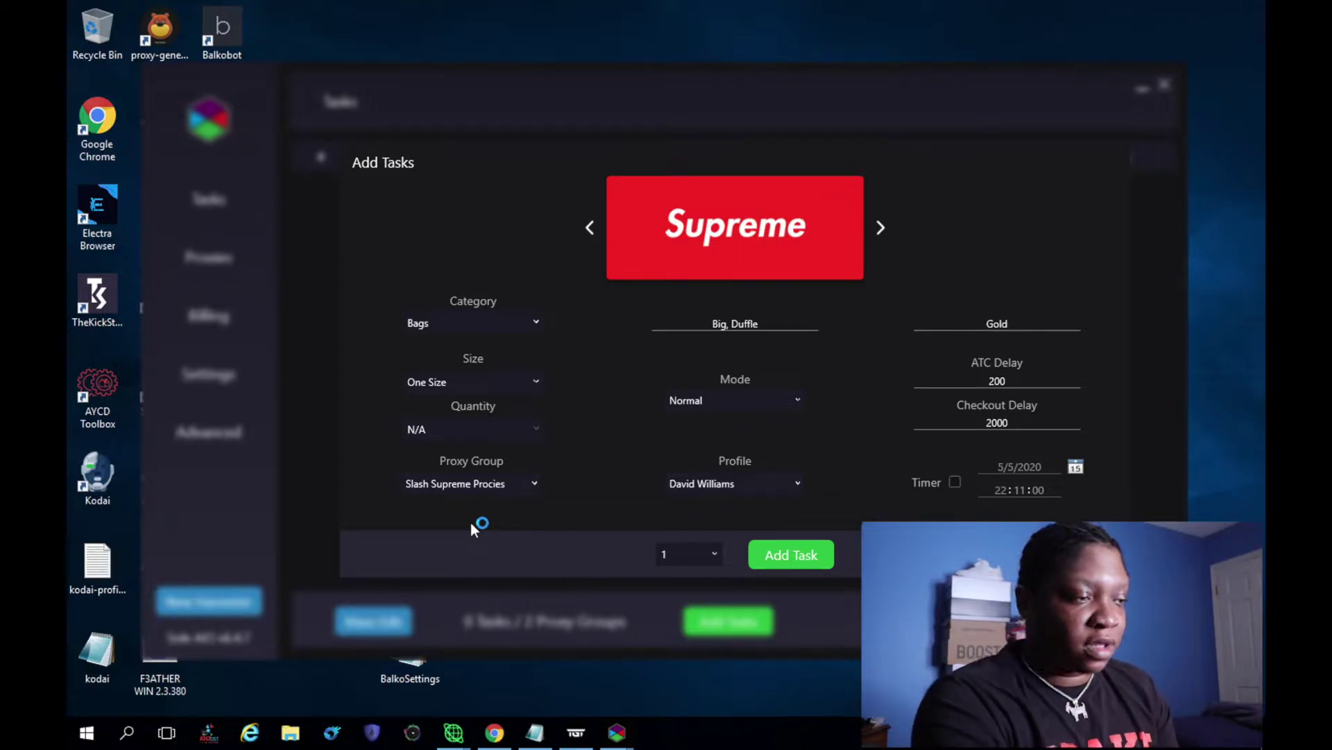
pyautogui.click(743, 483)
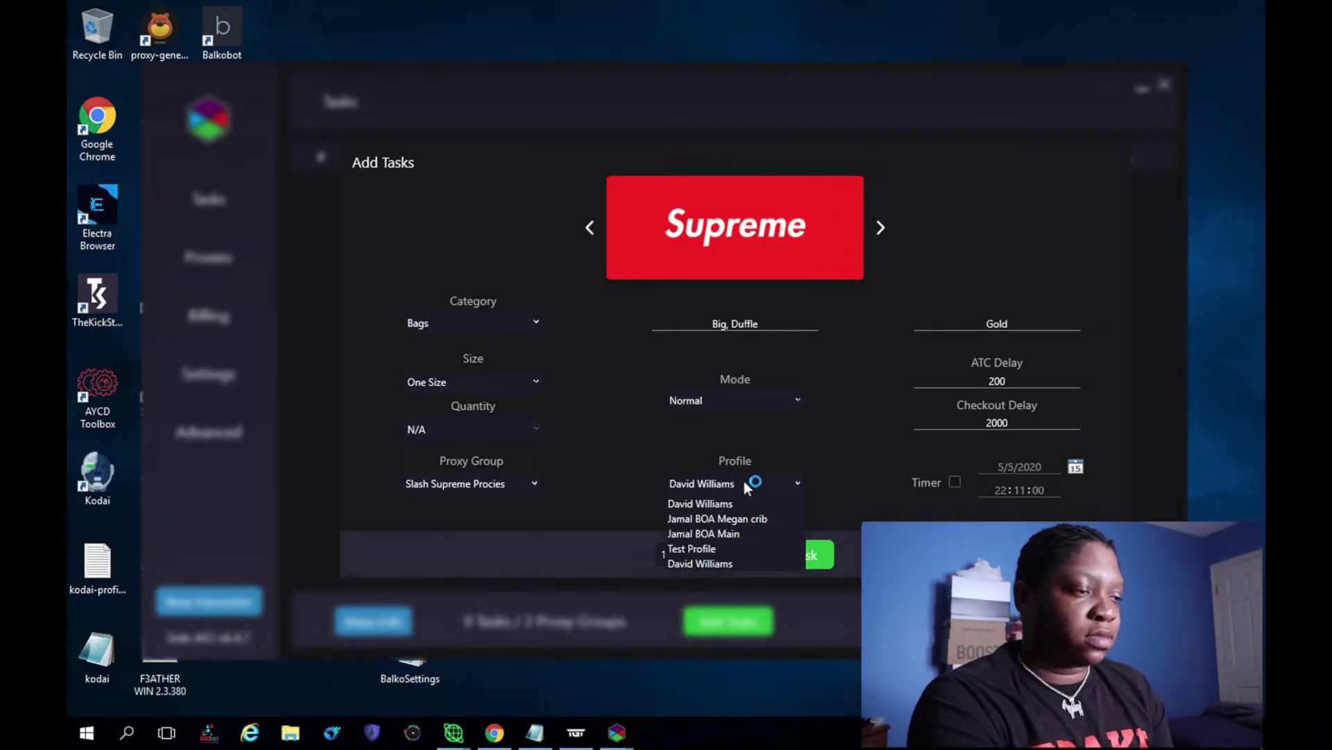
pyautogui.click(703, 549)
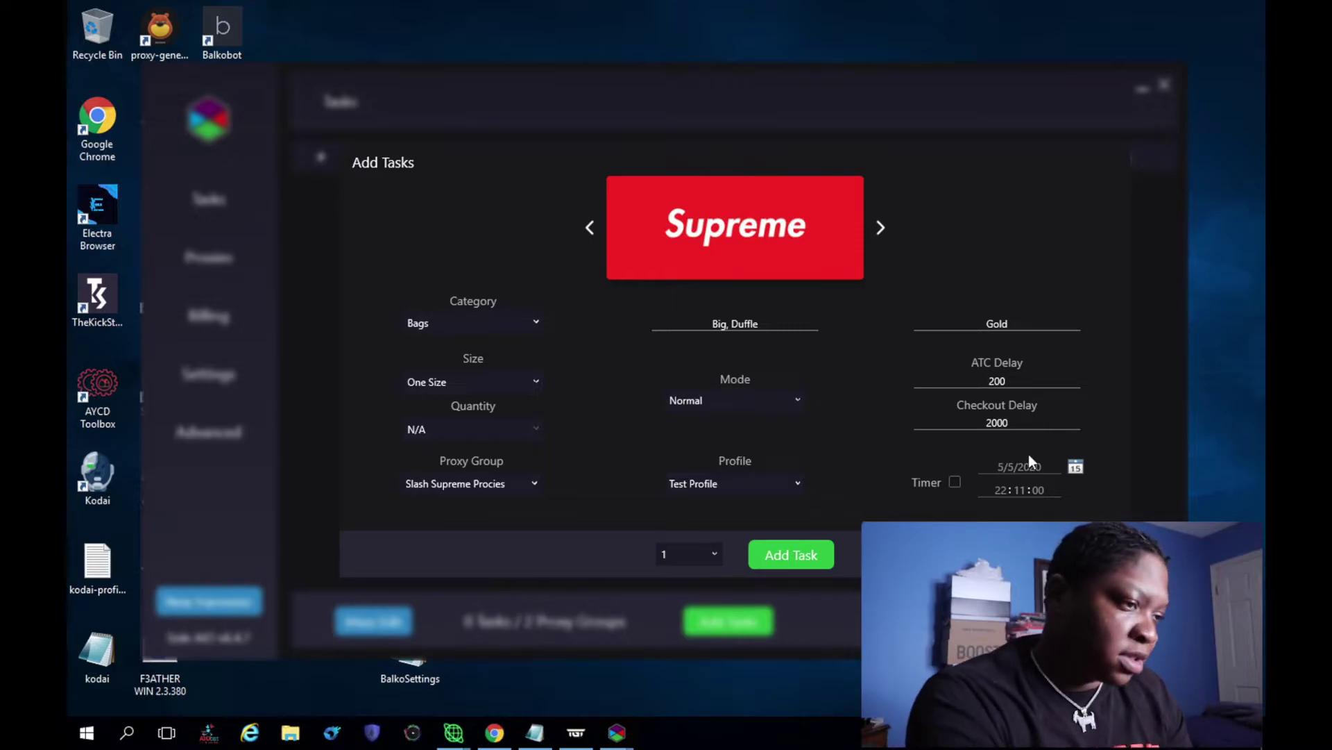
pyautogui.click(786, 556)
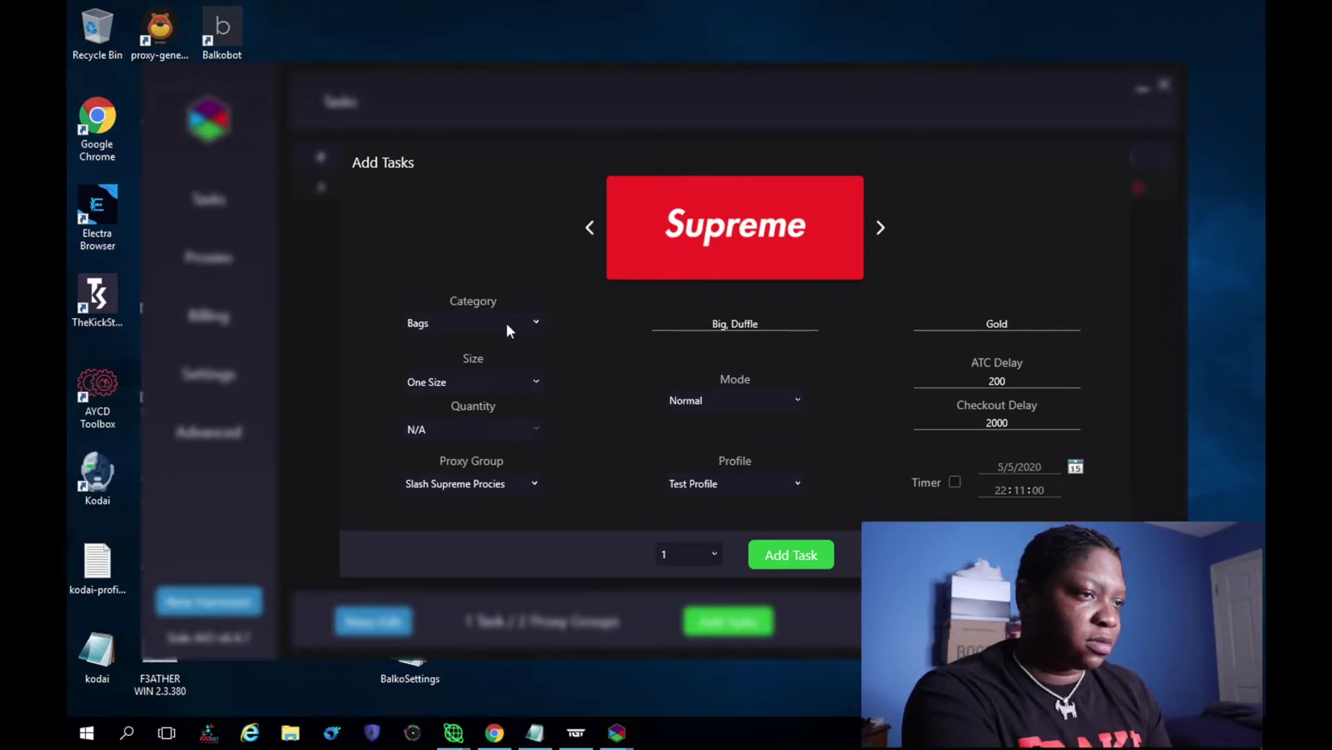
pyautogui.click(1155, 230)
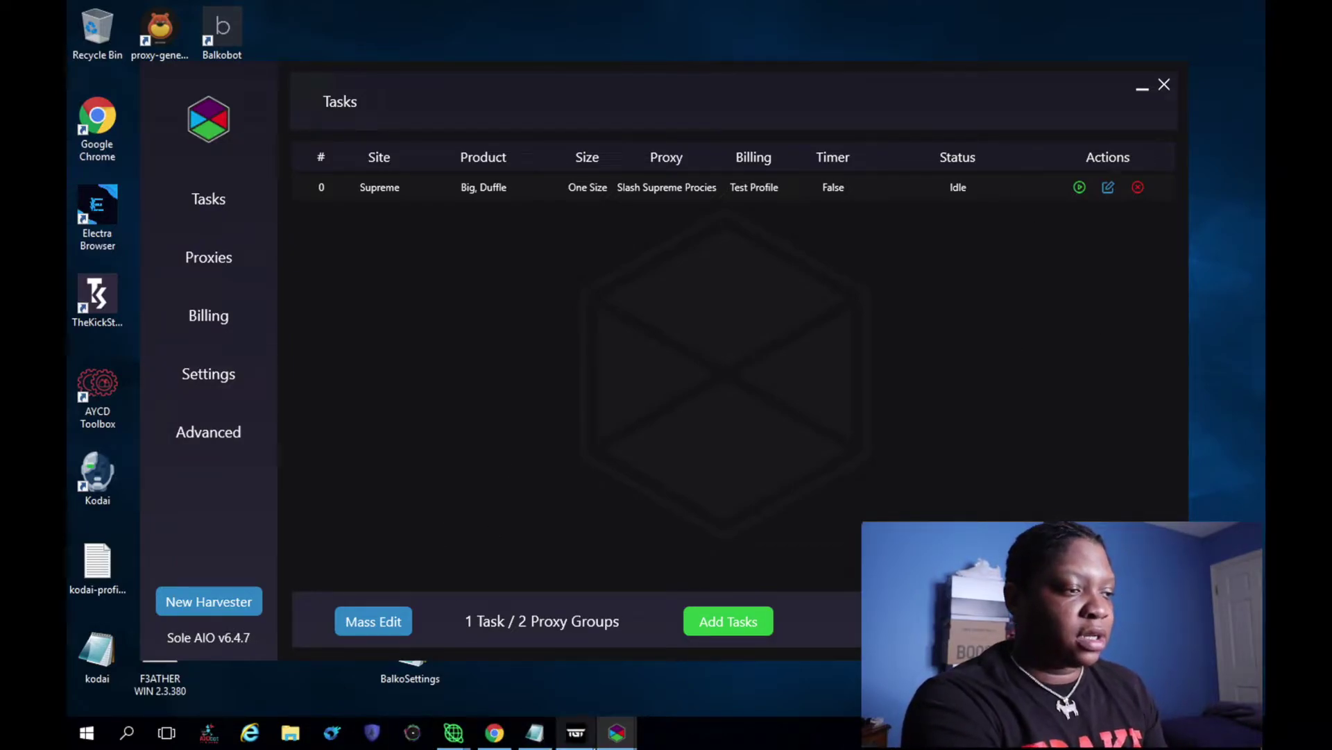
# Step: Restore the captcha harvester, place it clear of the task list, and run the Supreme task
pyautogui.moveTo(617, 732)
pyautogui.click(663, 666)
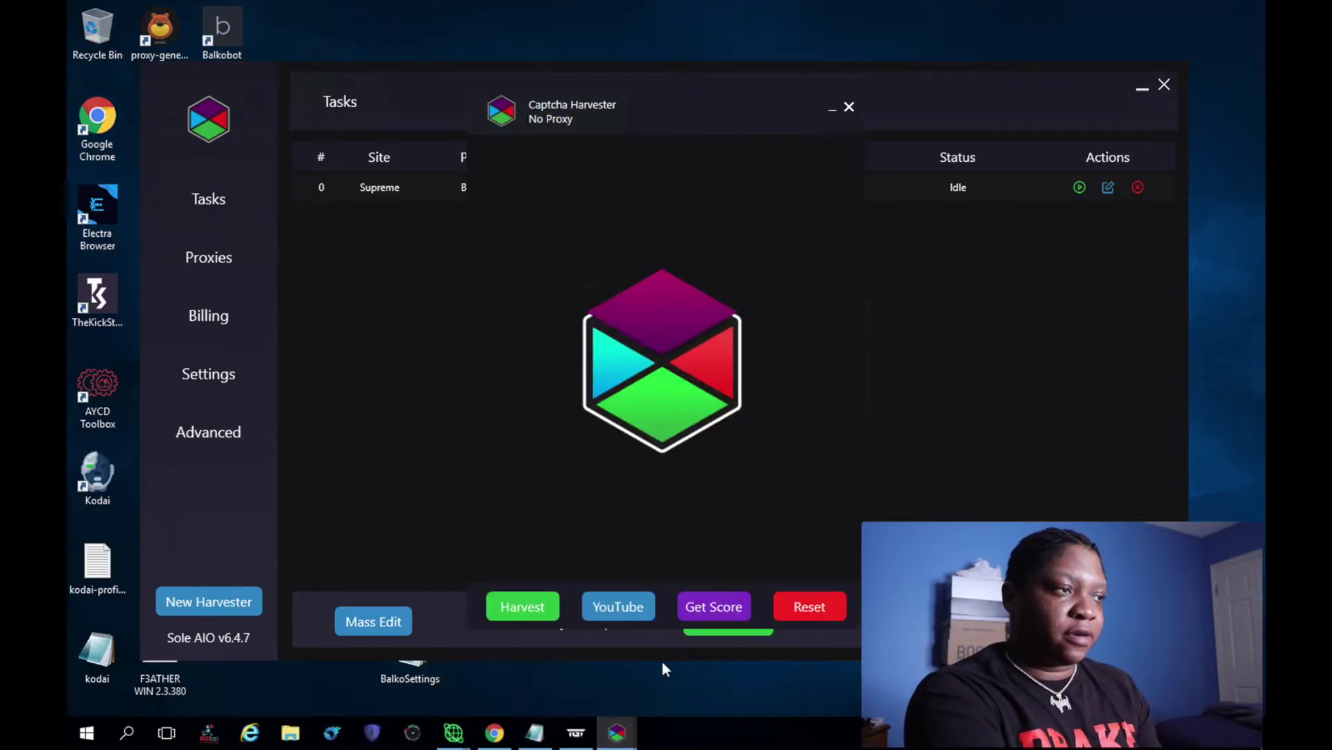
pyautogui.moveTo(684, 98); pyautogui.dragTo(293, 282)
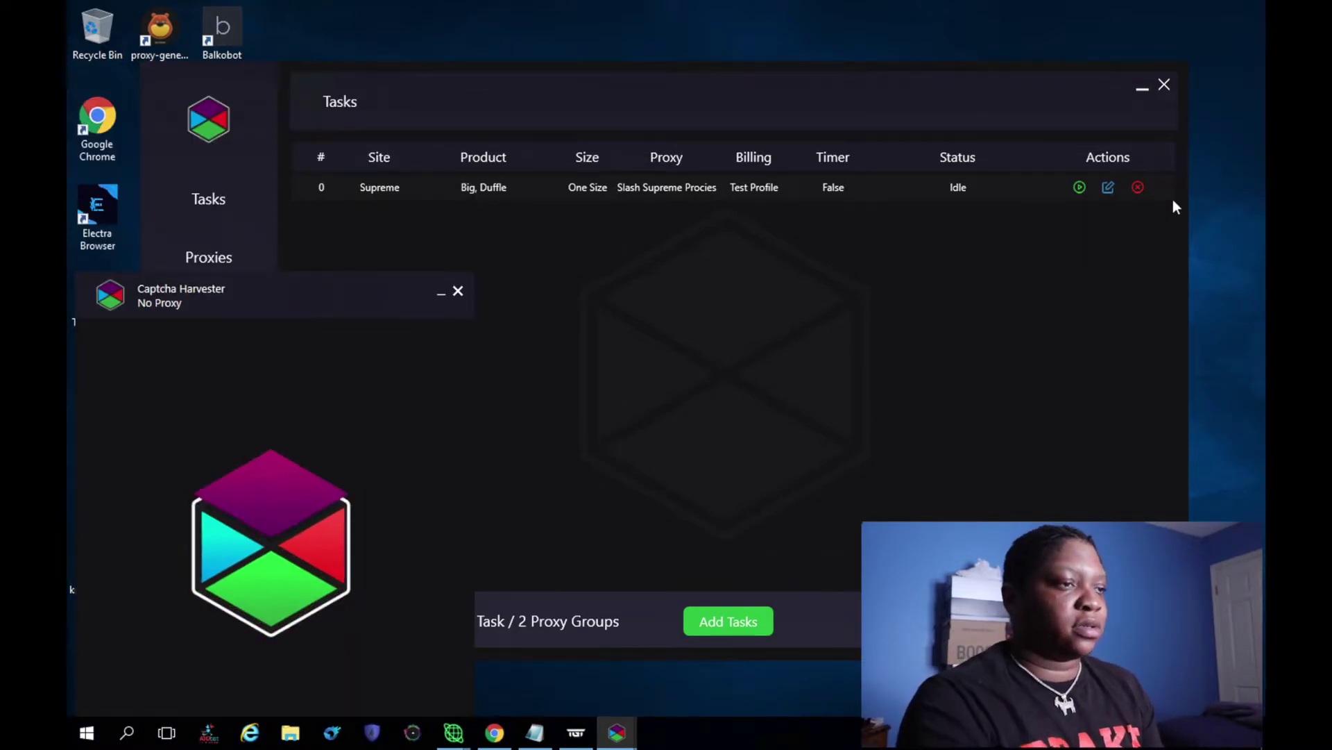
pyautogui.click(1081, 186)
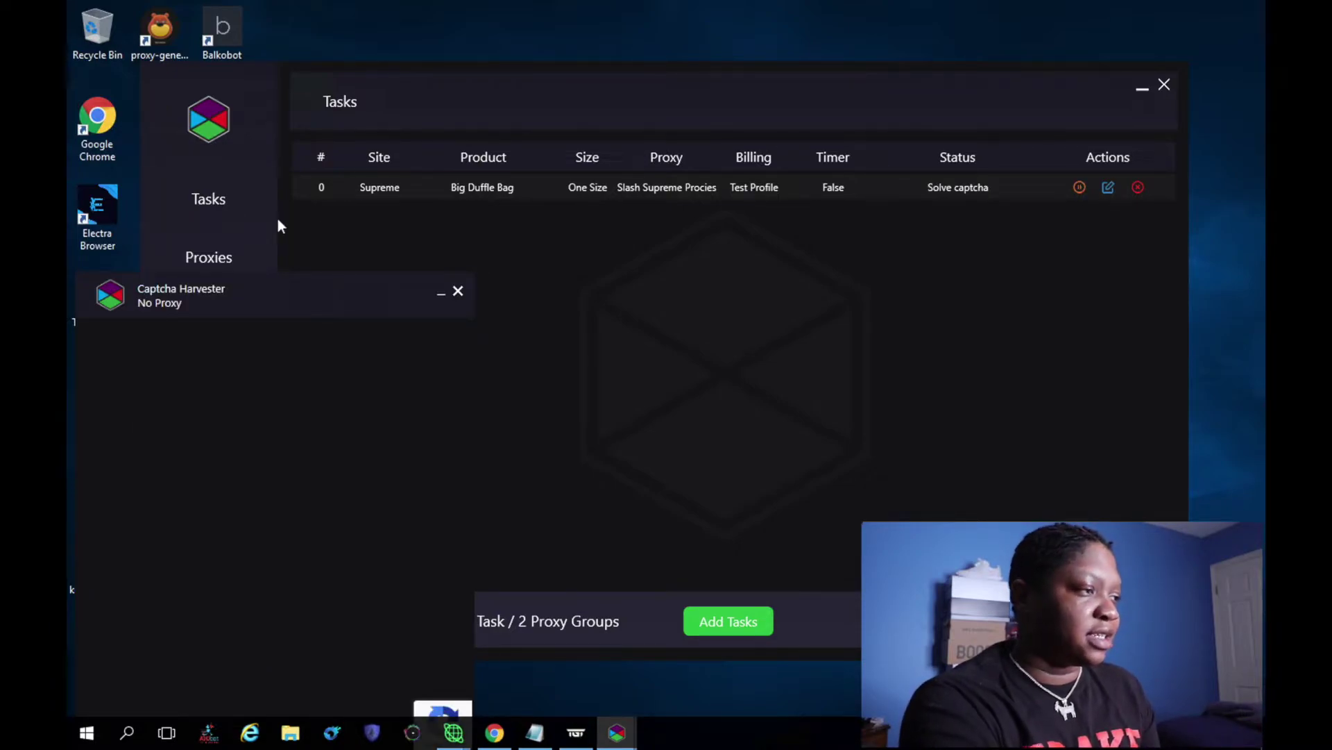
pyautogui.moveTo(273, 285); pyautogui.dragTo(272, 200)
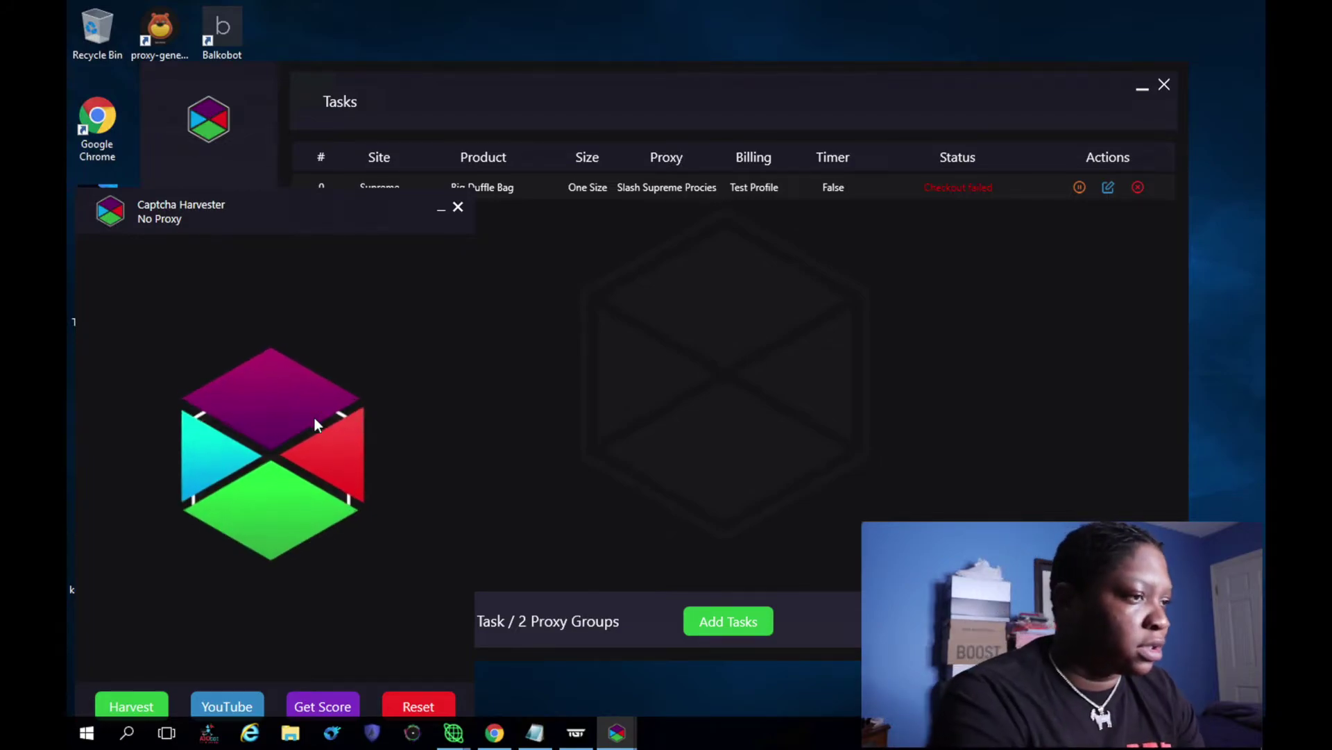
# Step: Stop the running Supreme task
pyautogui.click(1080, 186)
pyautogui.click(1081, 186)
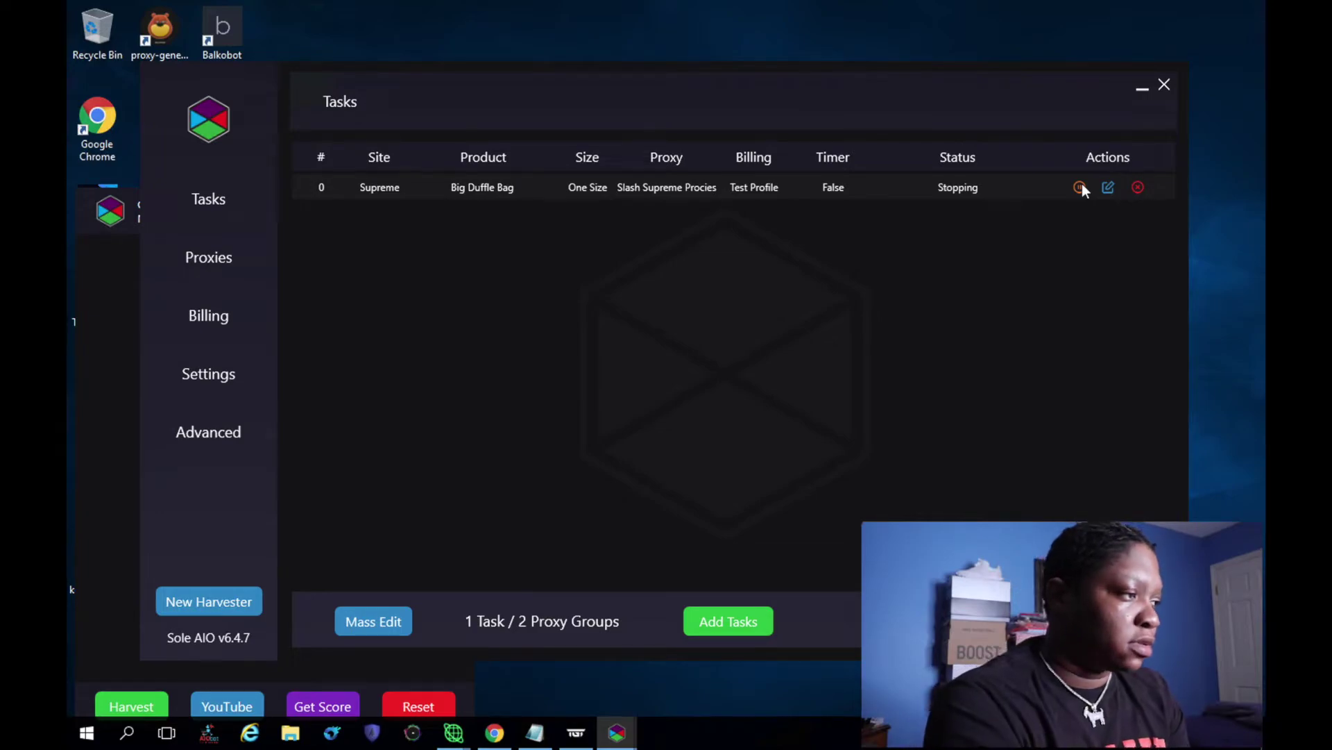
# Step: Create a new proxy group in the proxy settings and name it Fake Proxy
pyautogui.click(182, 256)
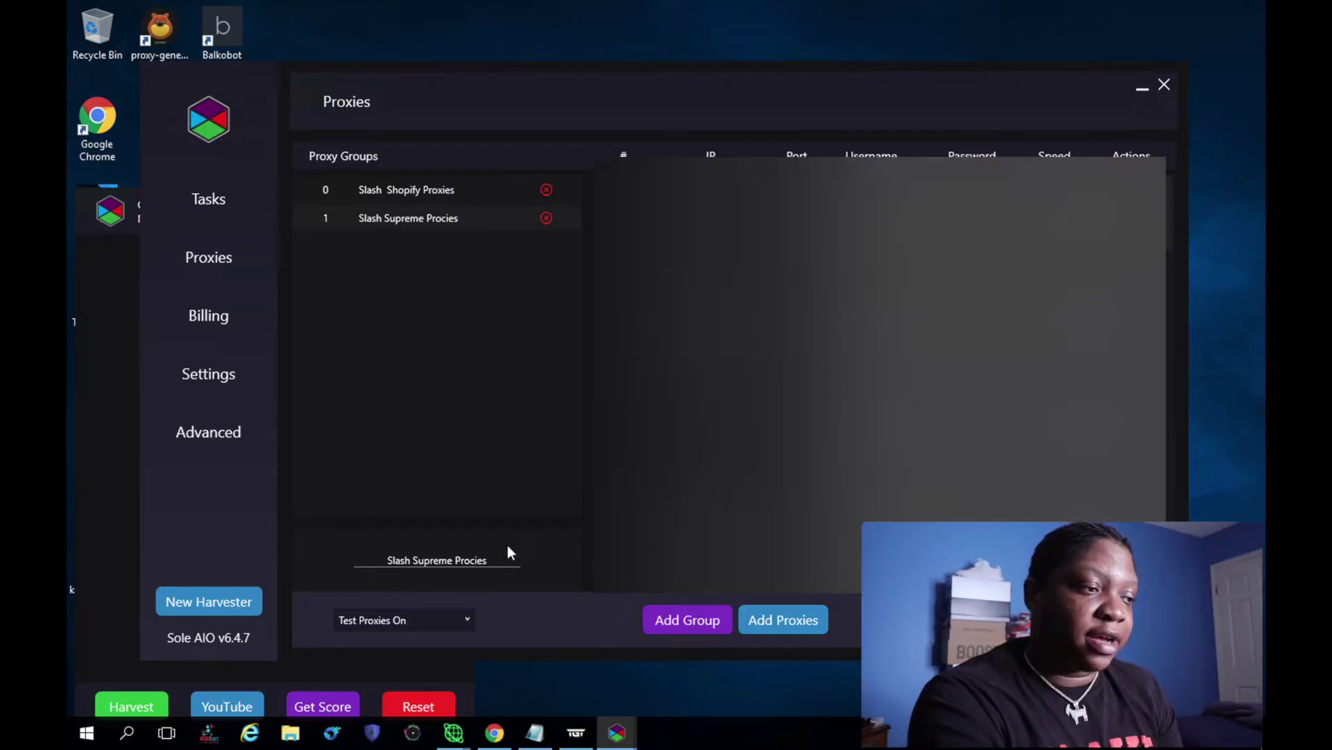
pyautogui.click(778, 616)
pyautogui.click(569, 643)
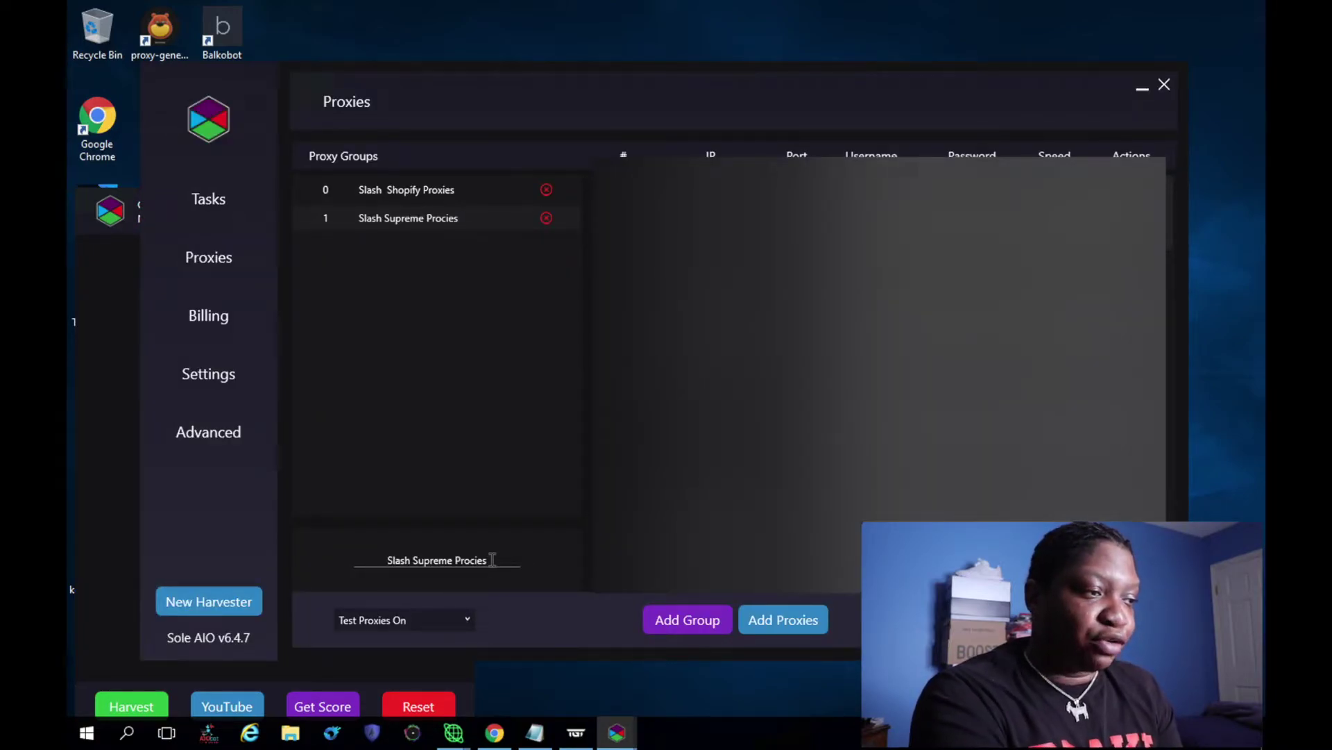
pyautogui.click(694, 619)
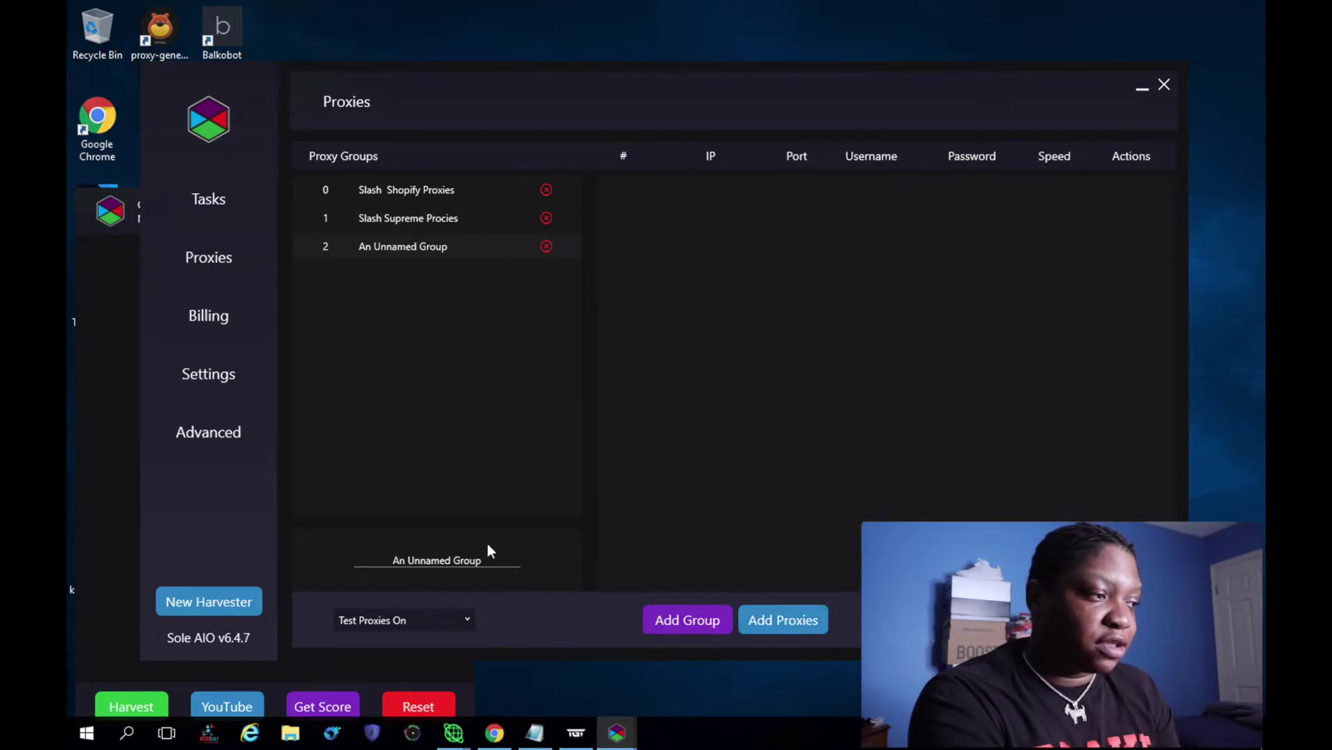
pyautogui.moveTo(491, 560); pyautogui.dragTo(339, 566)
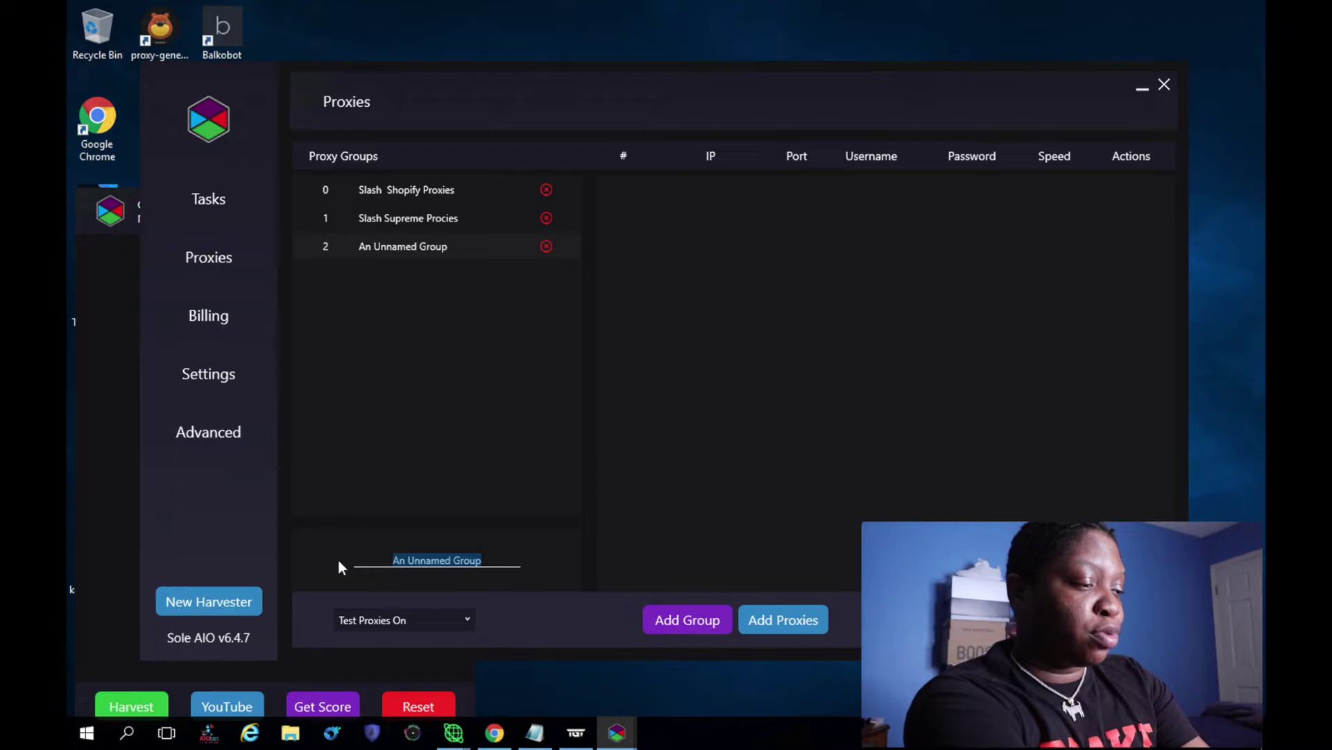
pyautogui.write('Fake')
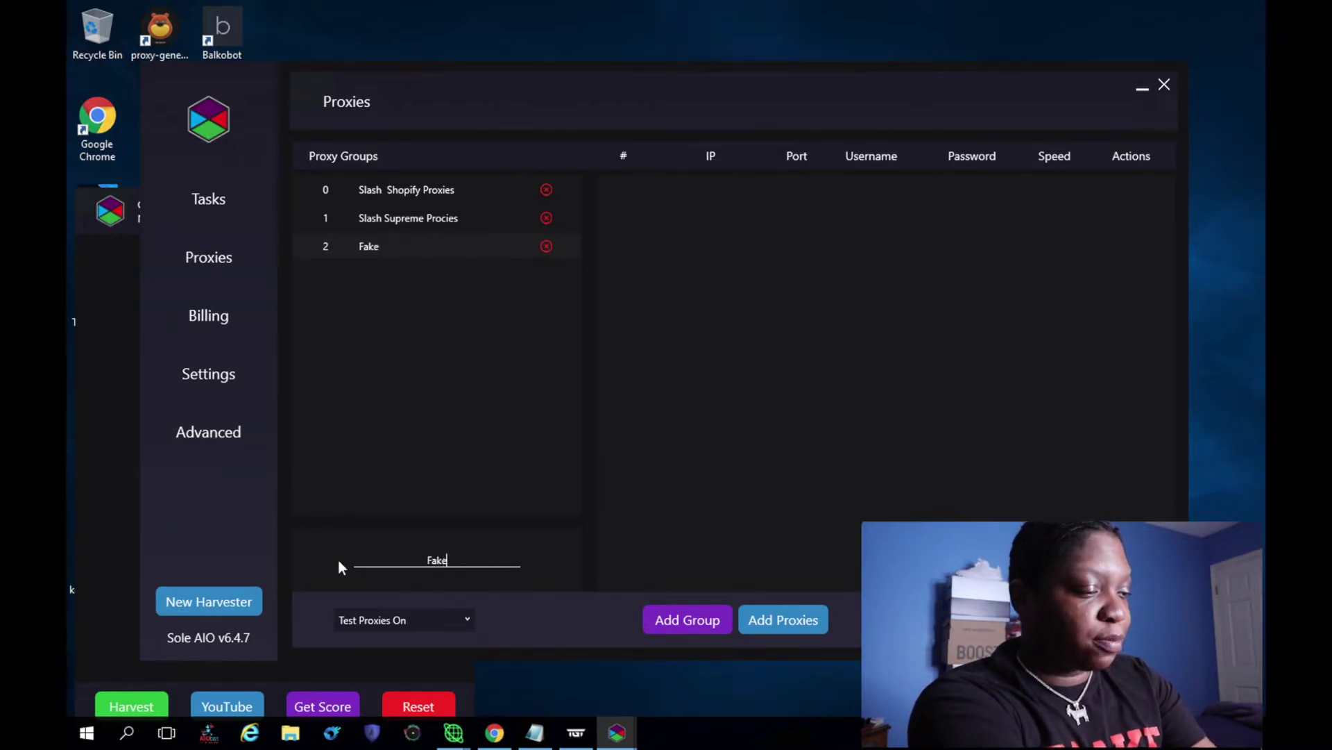
pyautogui.write(' Proxy')
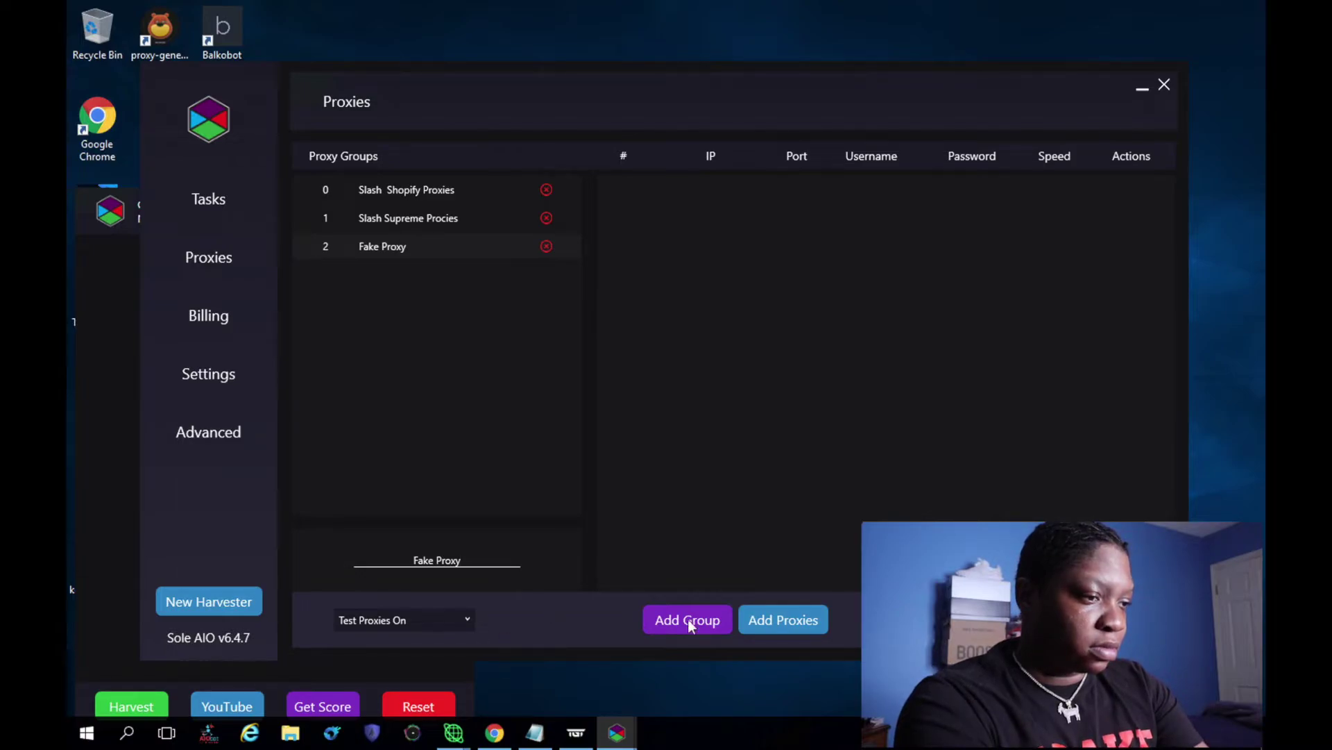
# Step: Add the placeholder proxy 12222:jjhfjudshfius to the Fake Proxy group and close the proxy entry form
pyautogui.click(790, 618)
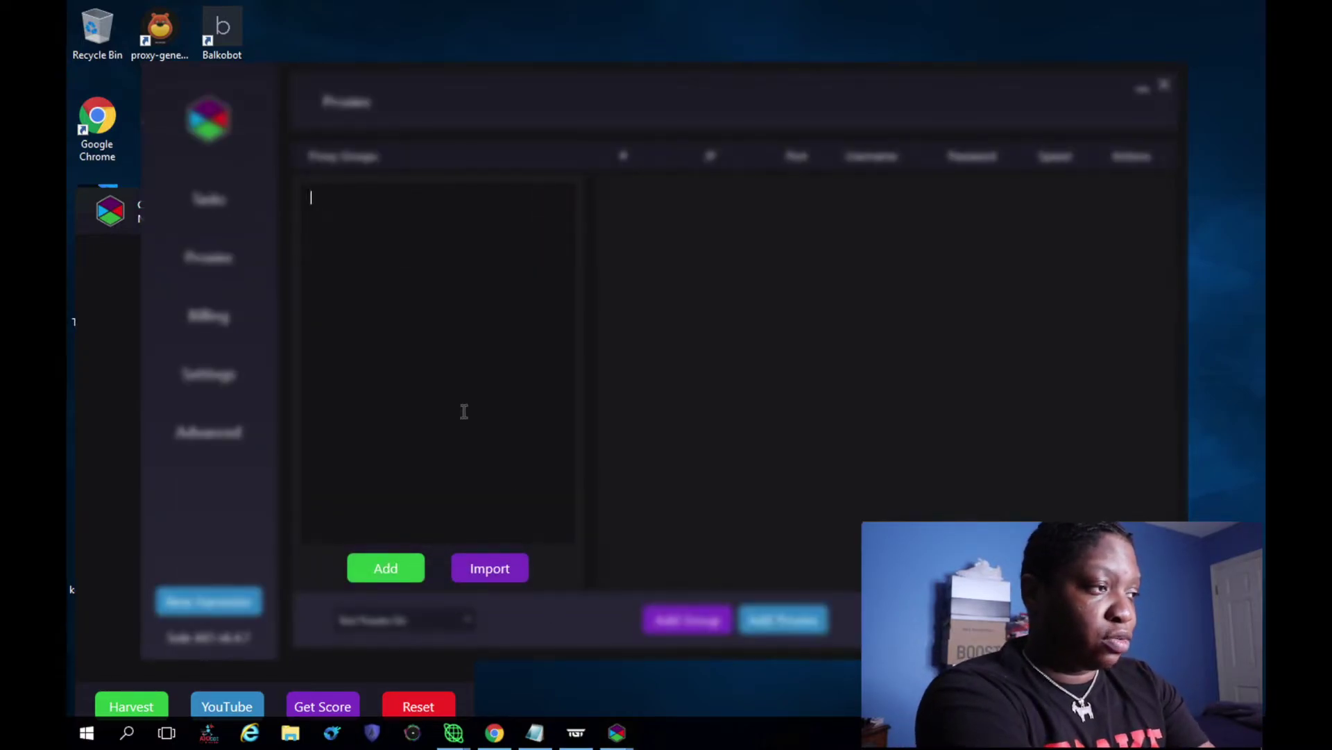
pyautogui.write('12222')
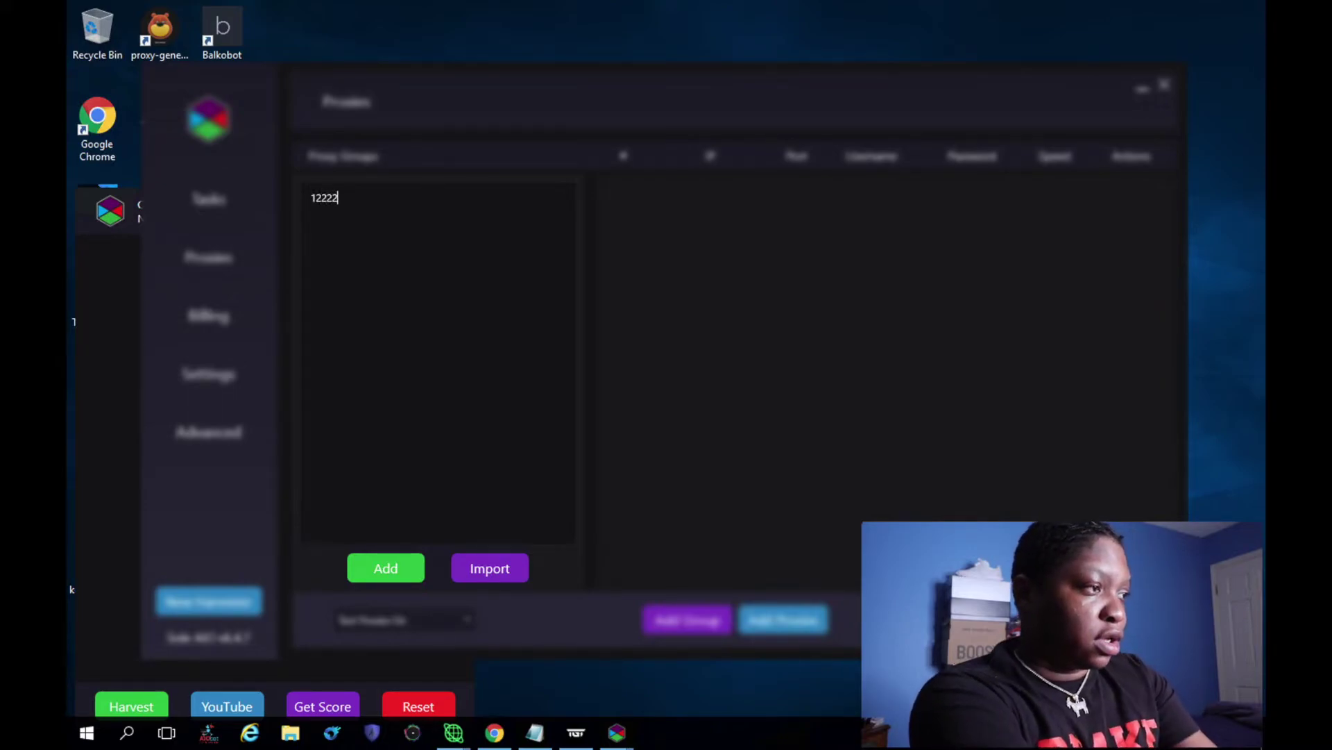
pyautogui.write(':jjhfjudshfius')
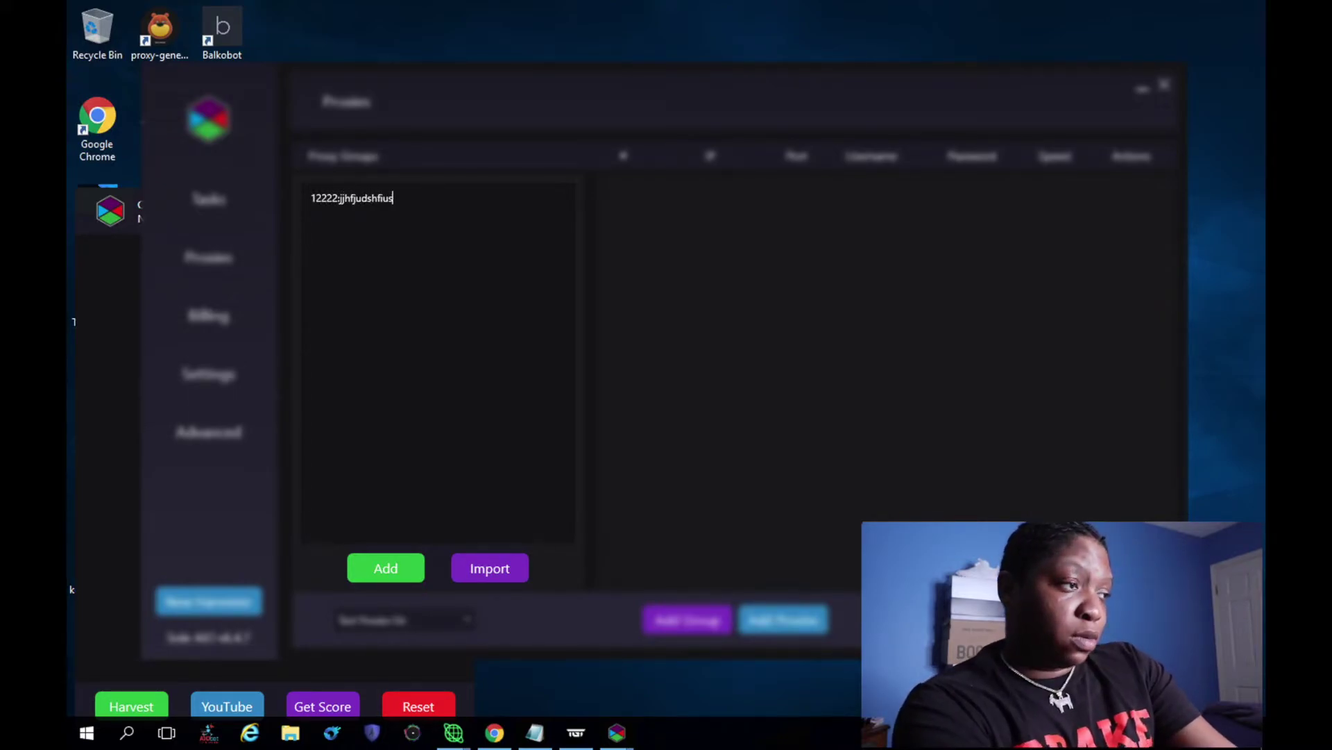
pyautogui.click(378, 576)
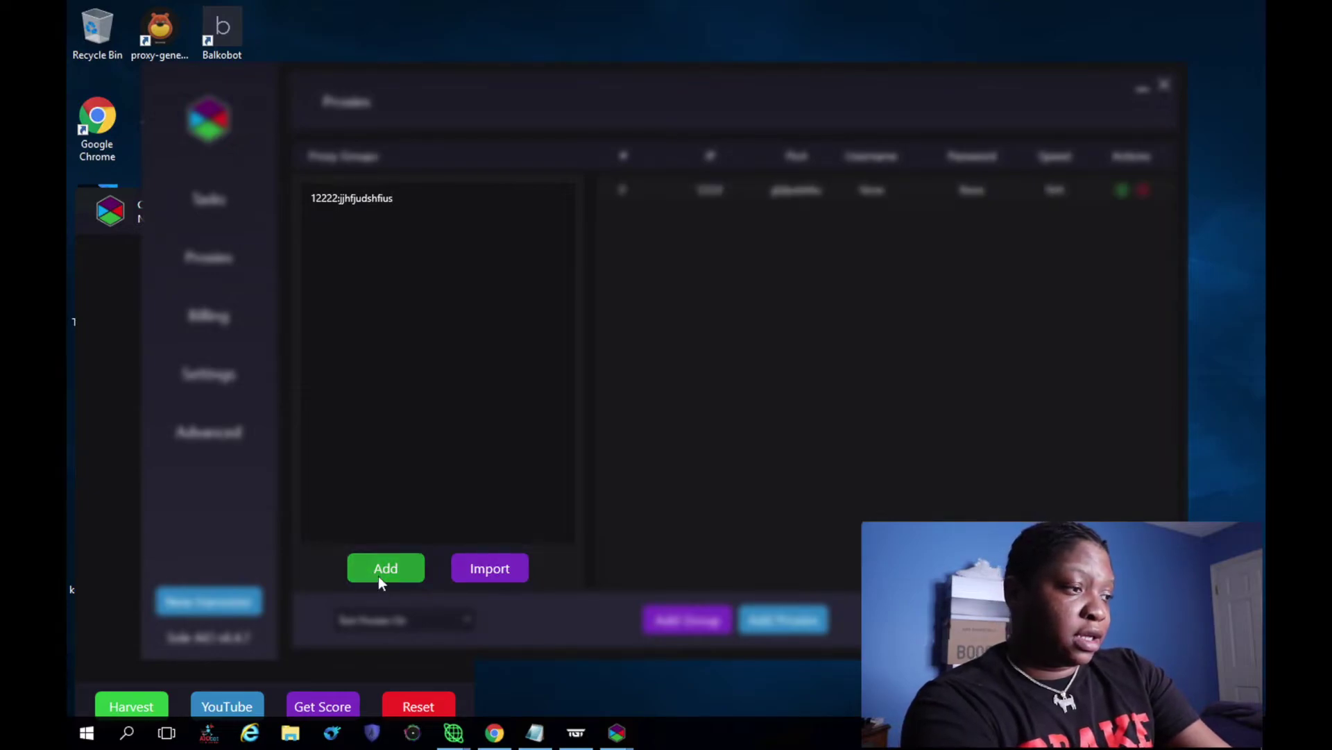
pyautogui.click(650, 463)
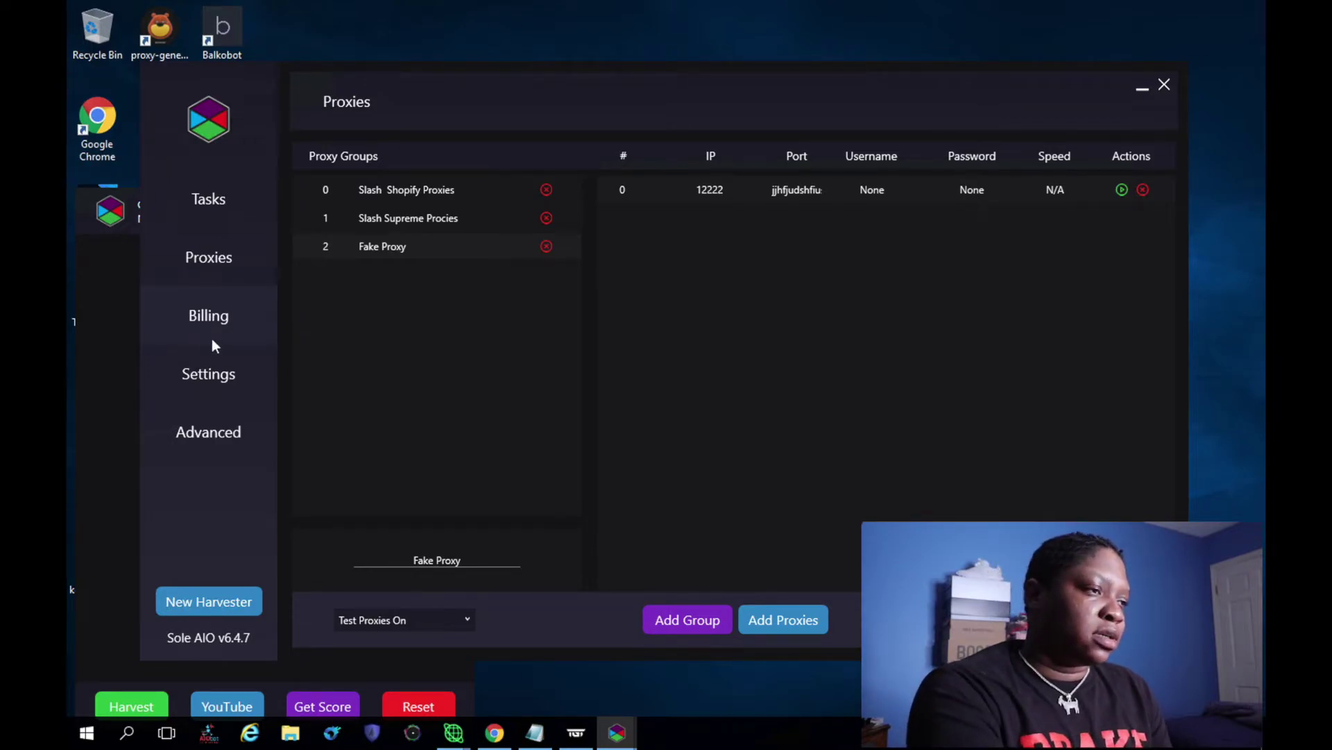
# Step: Set the default profile for quick tasks in the bot's settings to the BOA Main billing profile
pyautogui.click(209, 360)
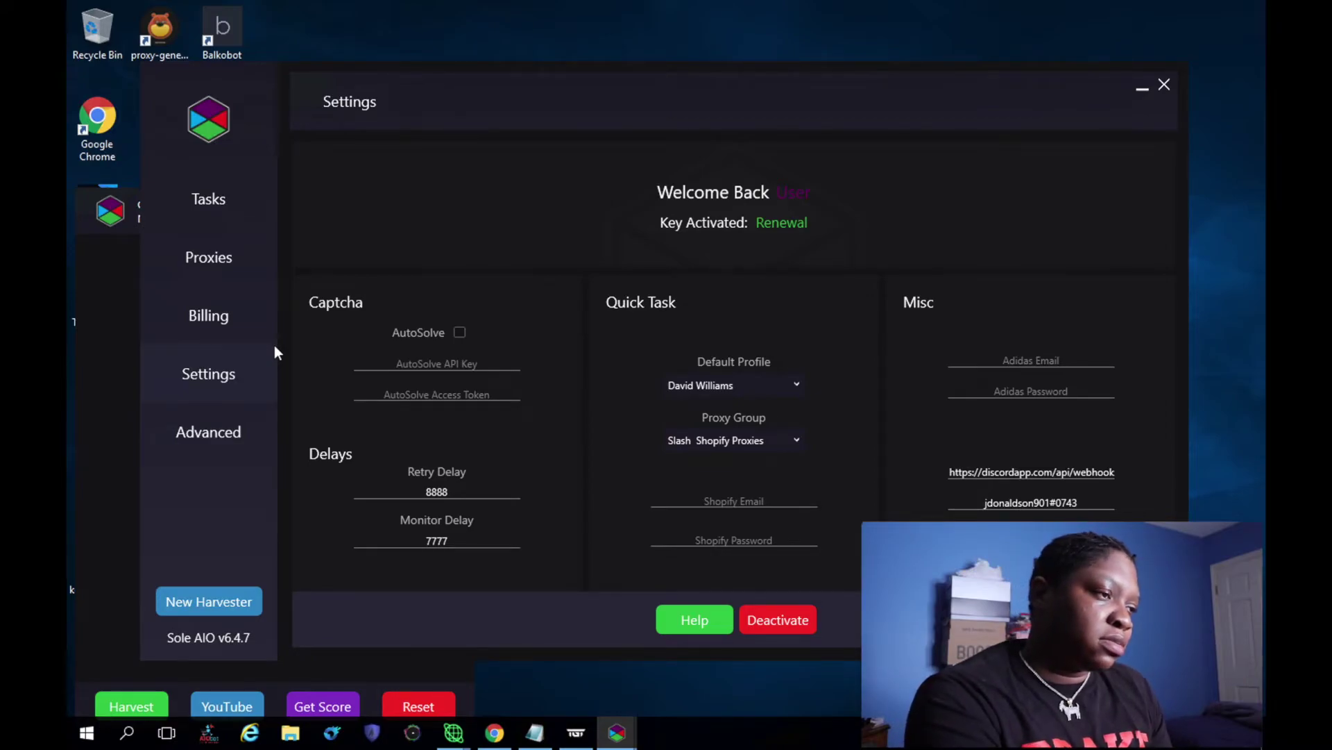
pyautogui.click(711, 386)
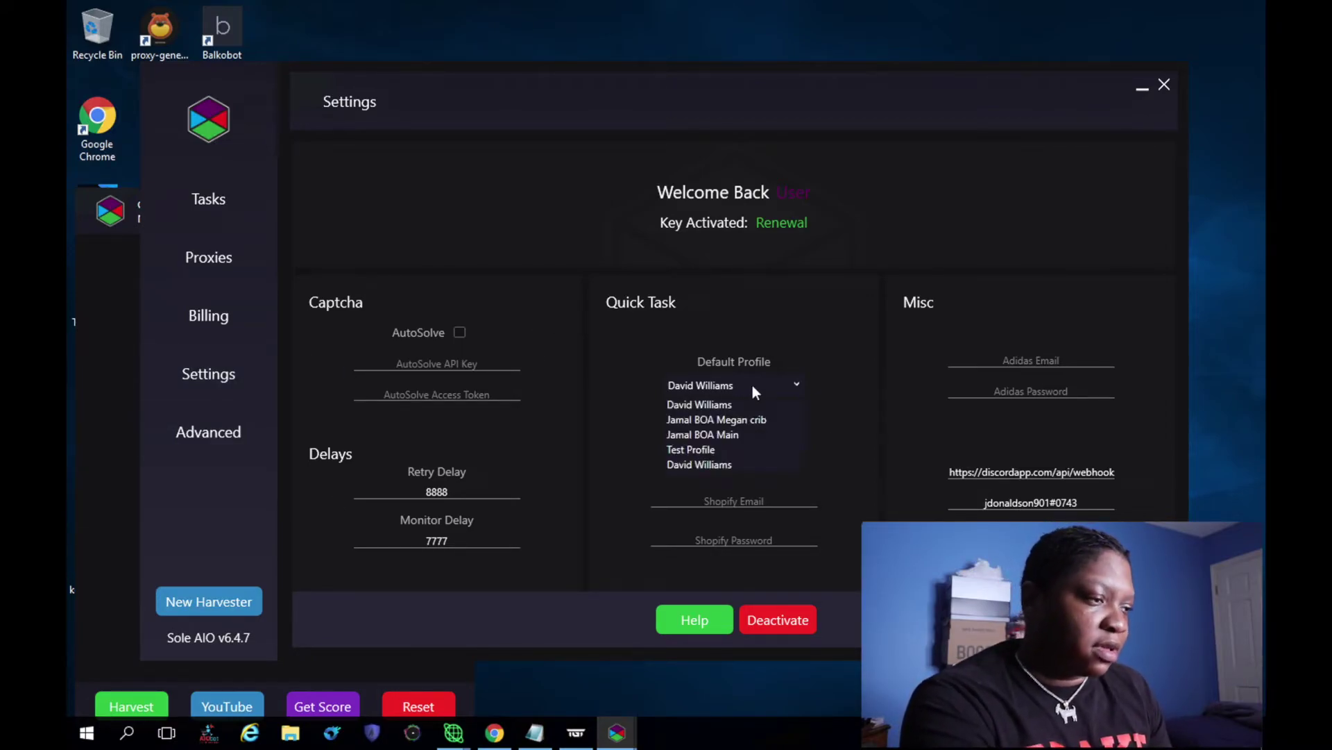
pyautogui.click(716, 439)
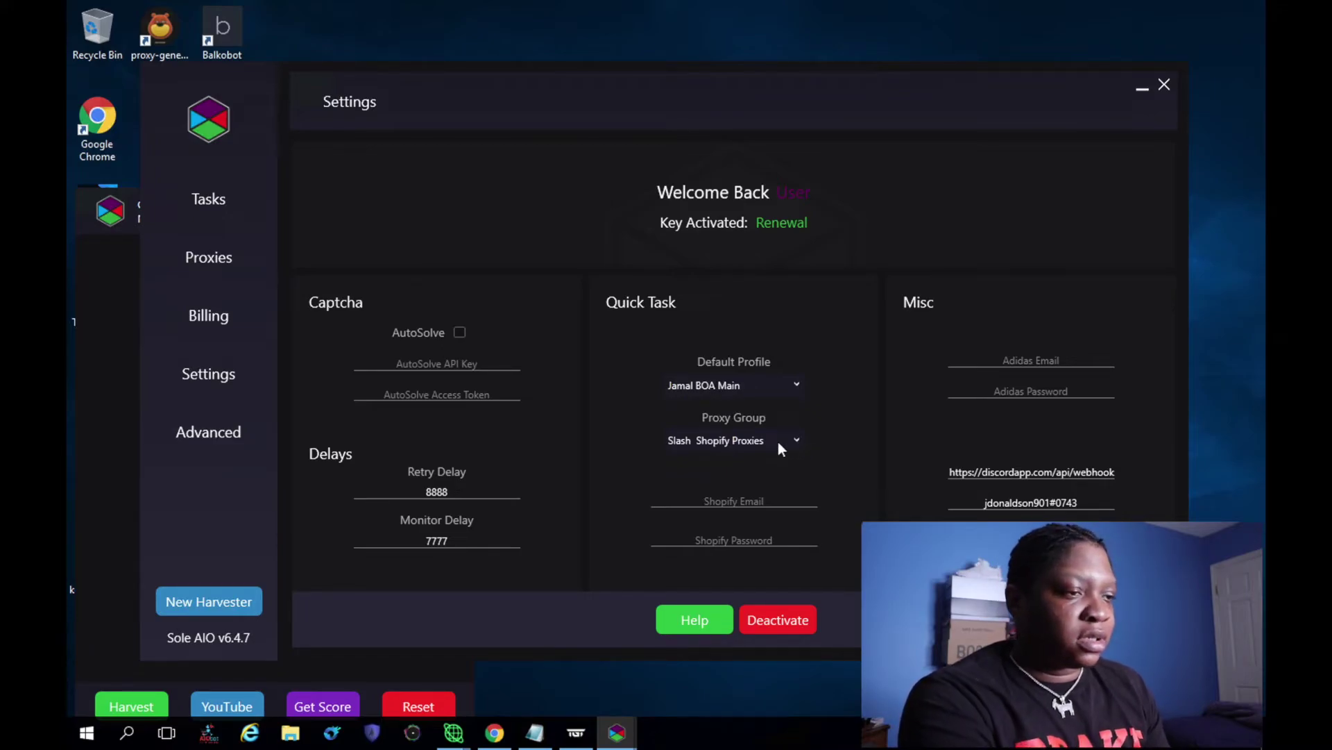